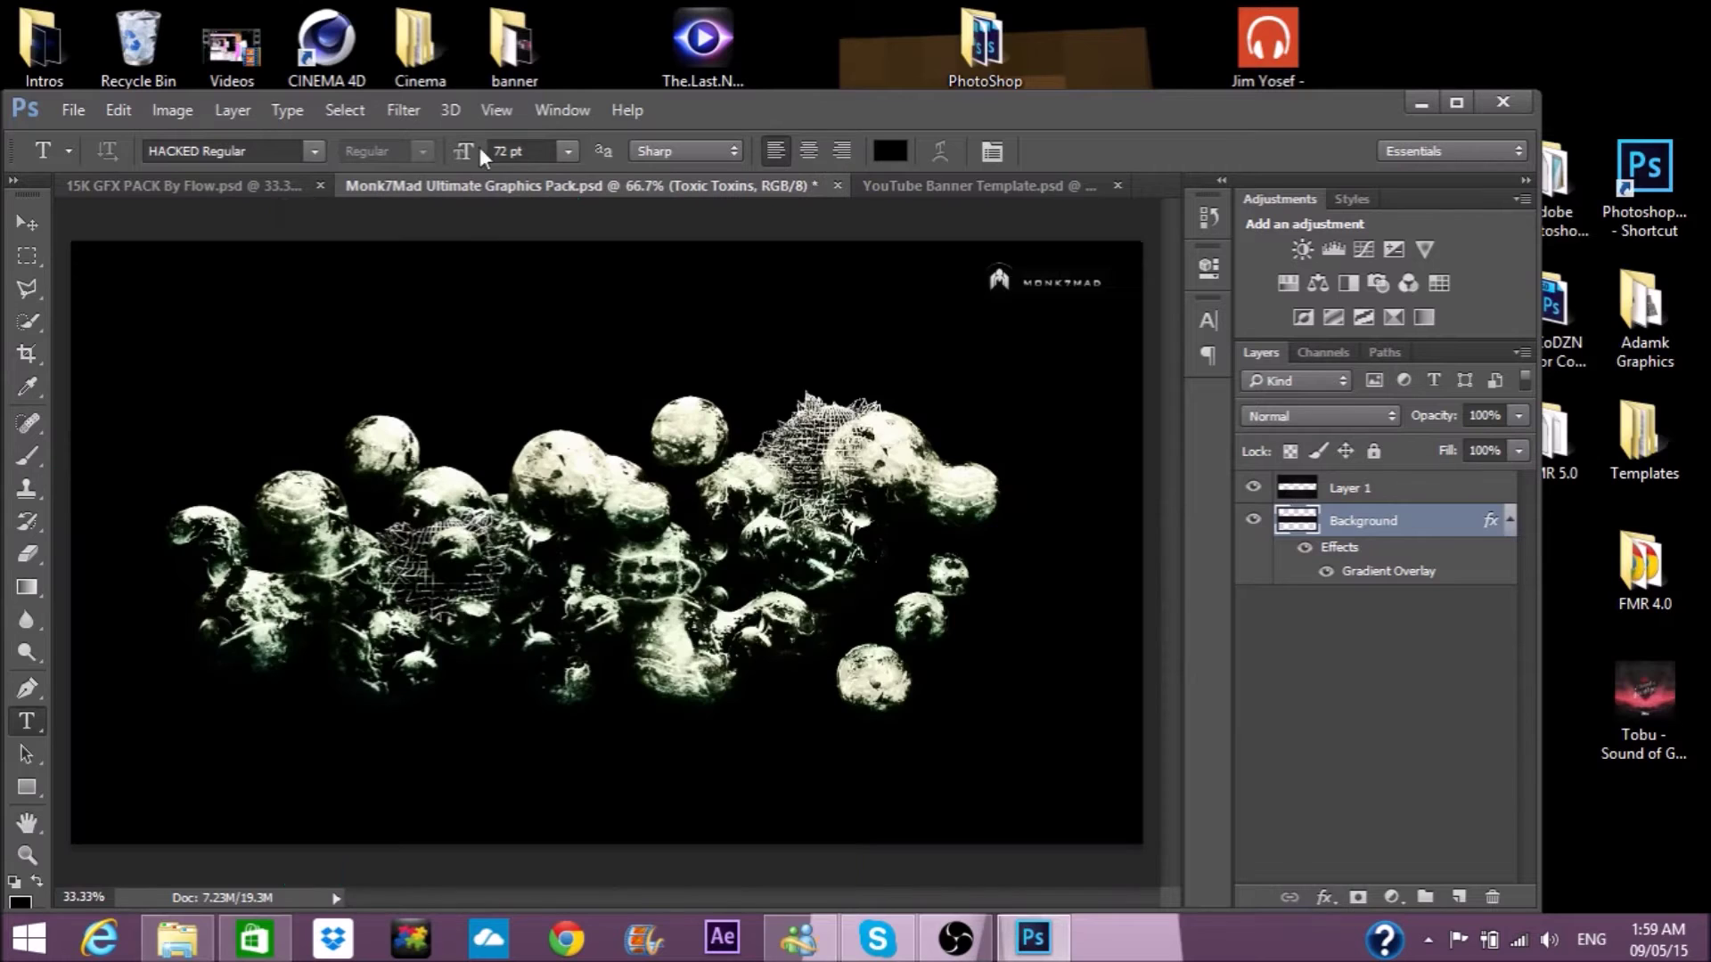
Copy wallpaper layer 26 from the 15K GFX pack into the YouTube Banner Template document.
scroll(1489, 687, down, 10)
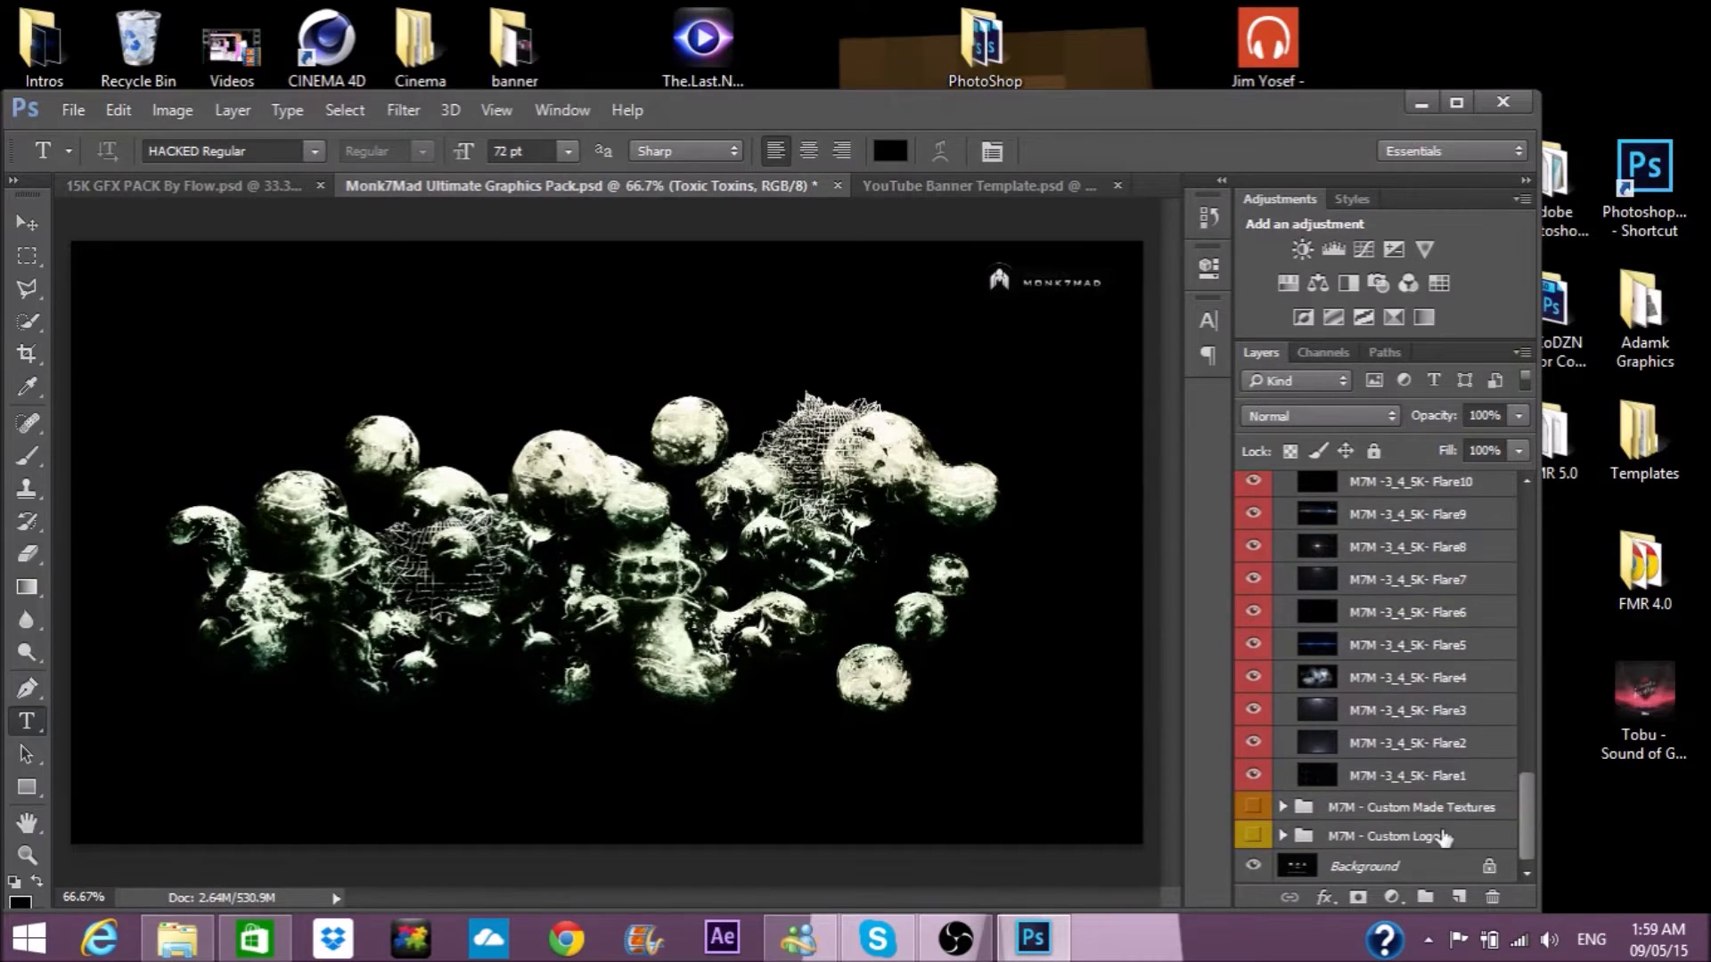
key(ctrl+shift+Tab)
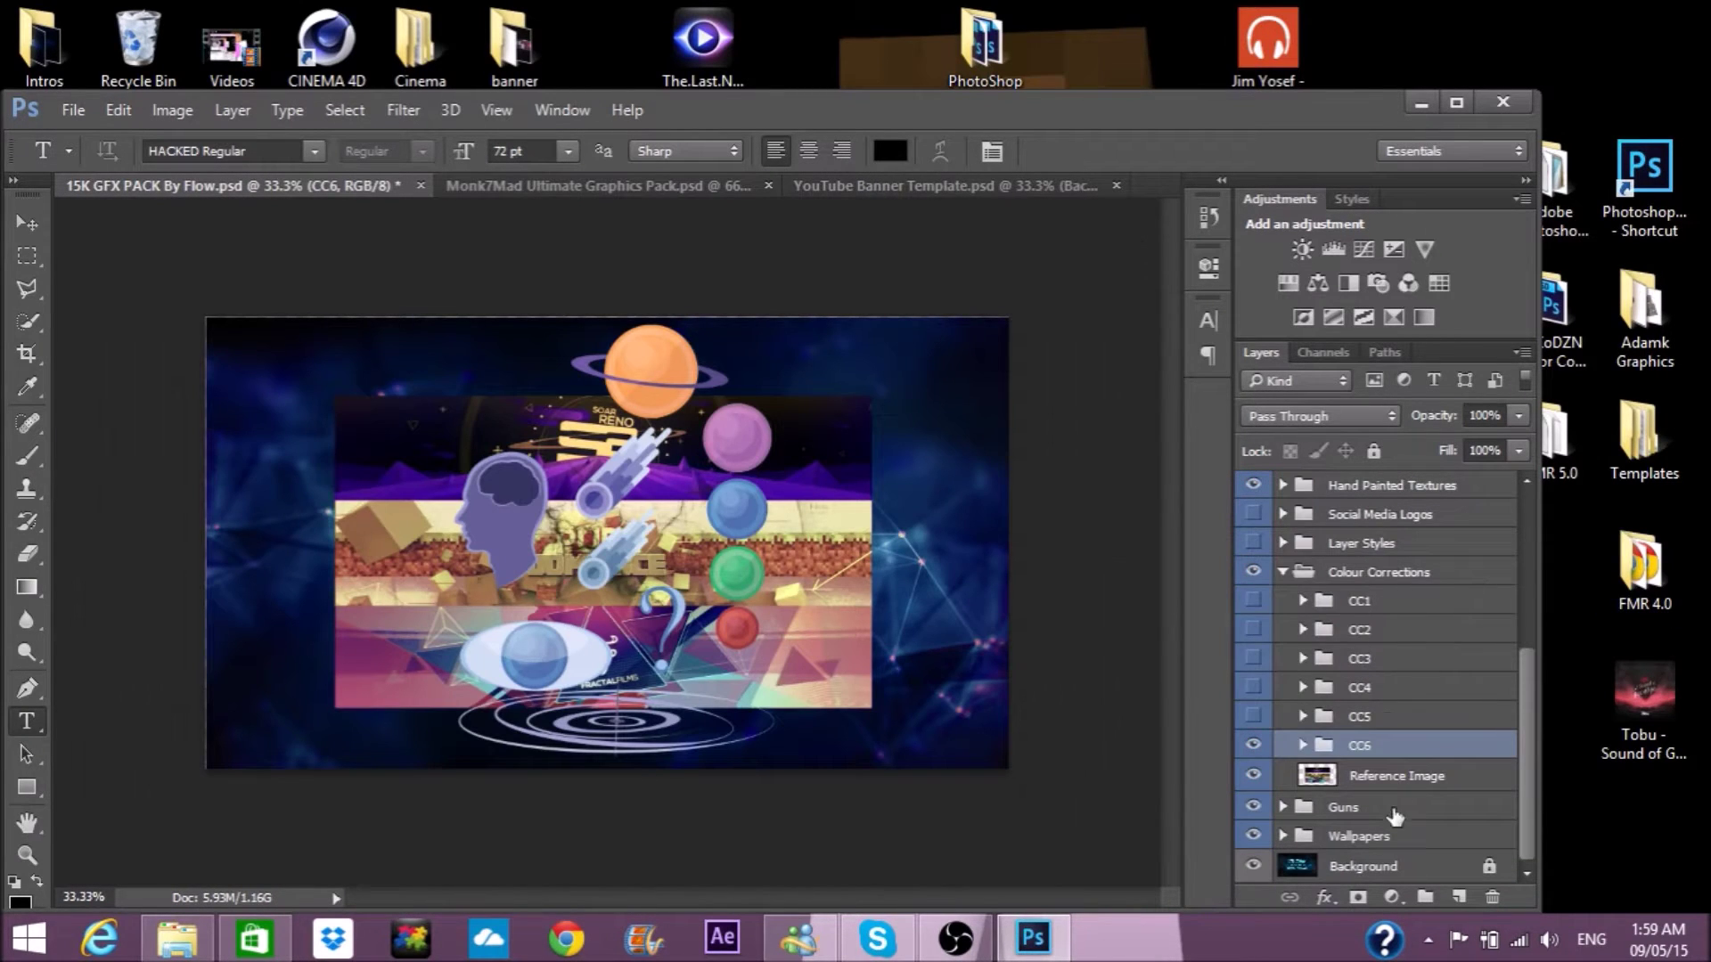
scroll(1381, 809, up, 5)
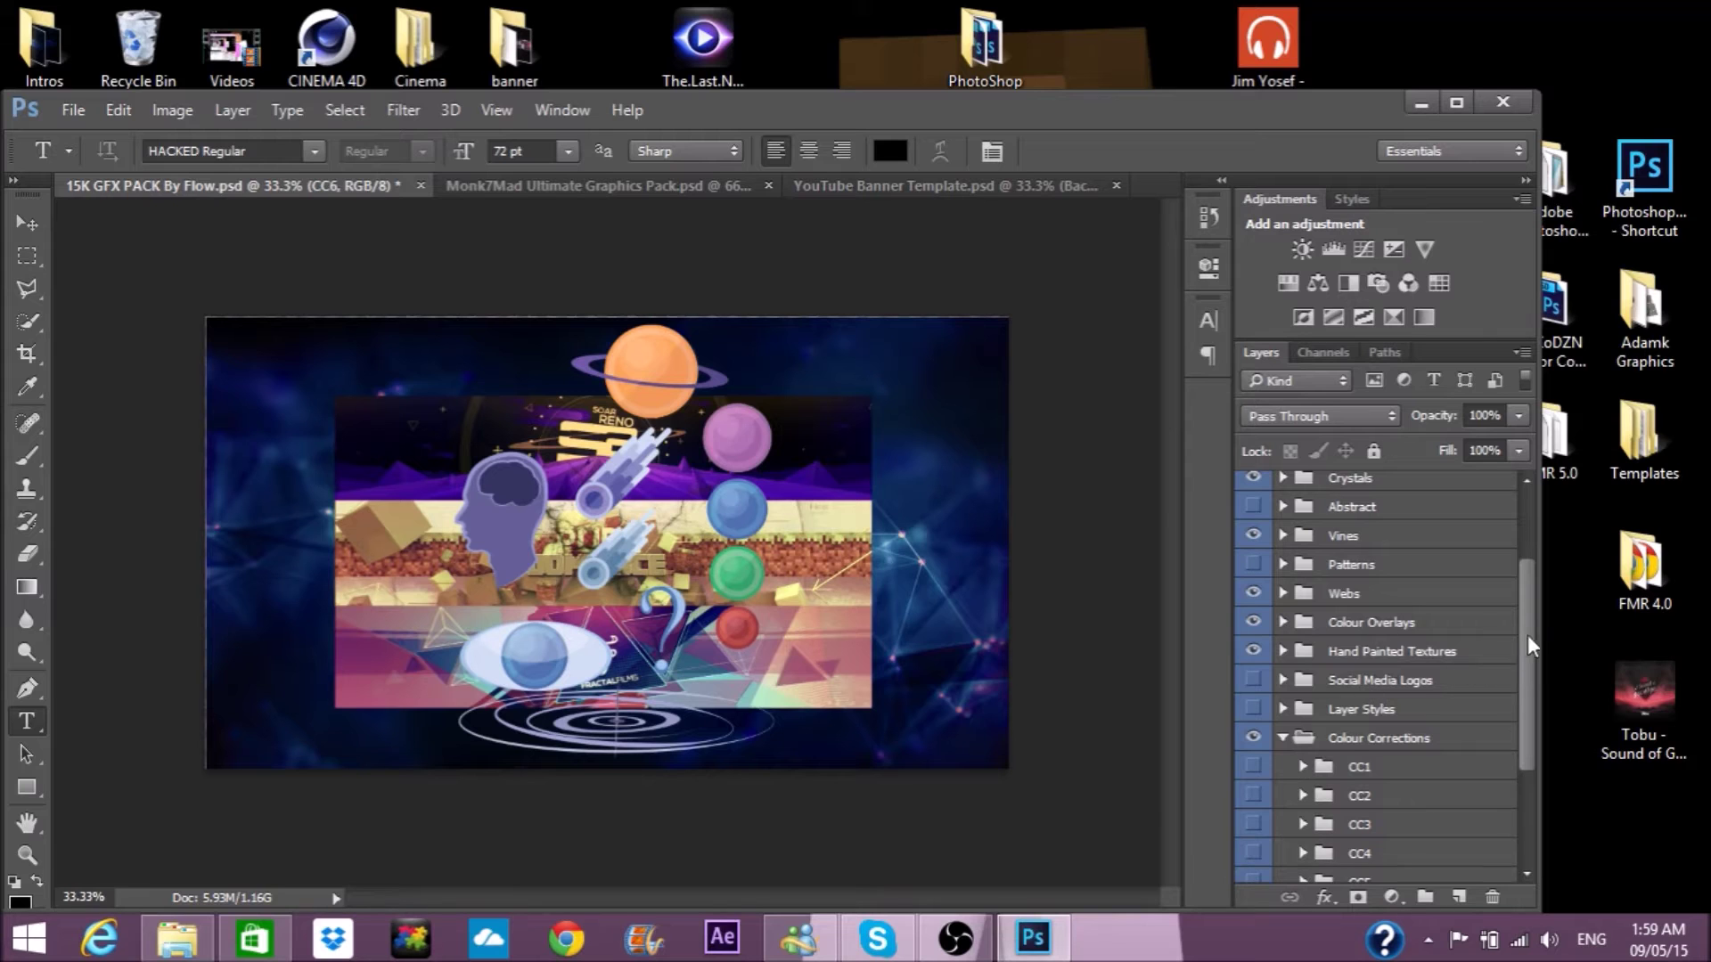
scroll(1515, 624, down, 5)
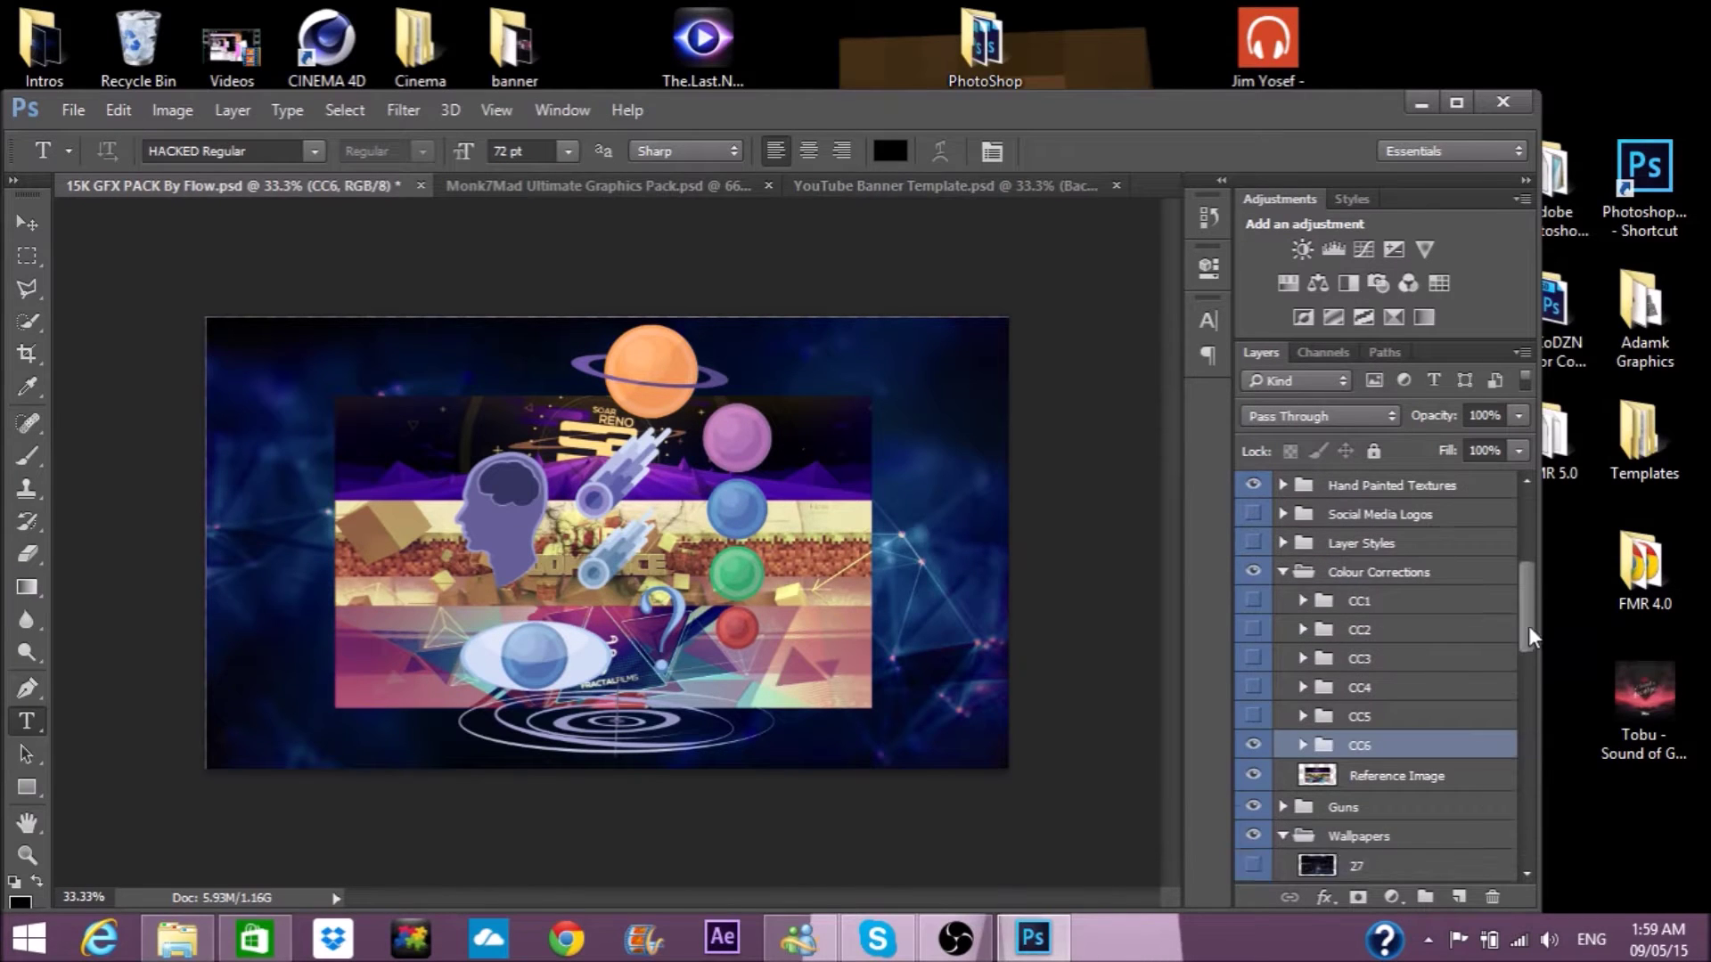
drag(1528, 625, 1528, 700)
click(1253, 584)
click(1359, 582)
click(1253, 584)
click(1253, 585)
key(v)
click(843, 185)
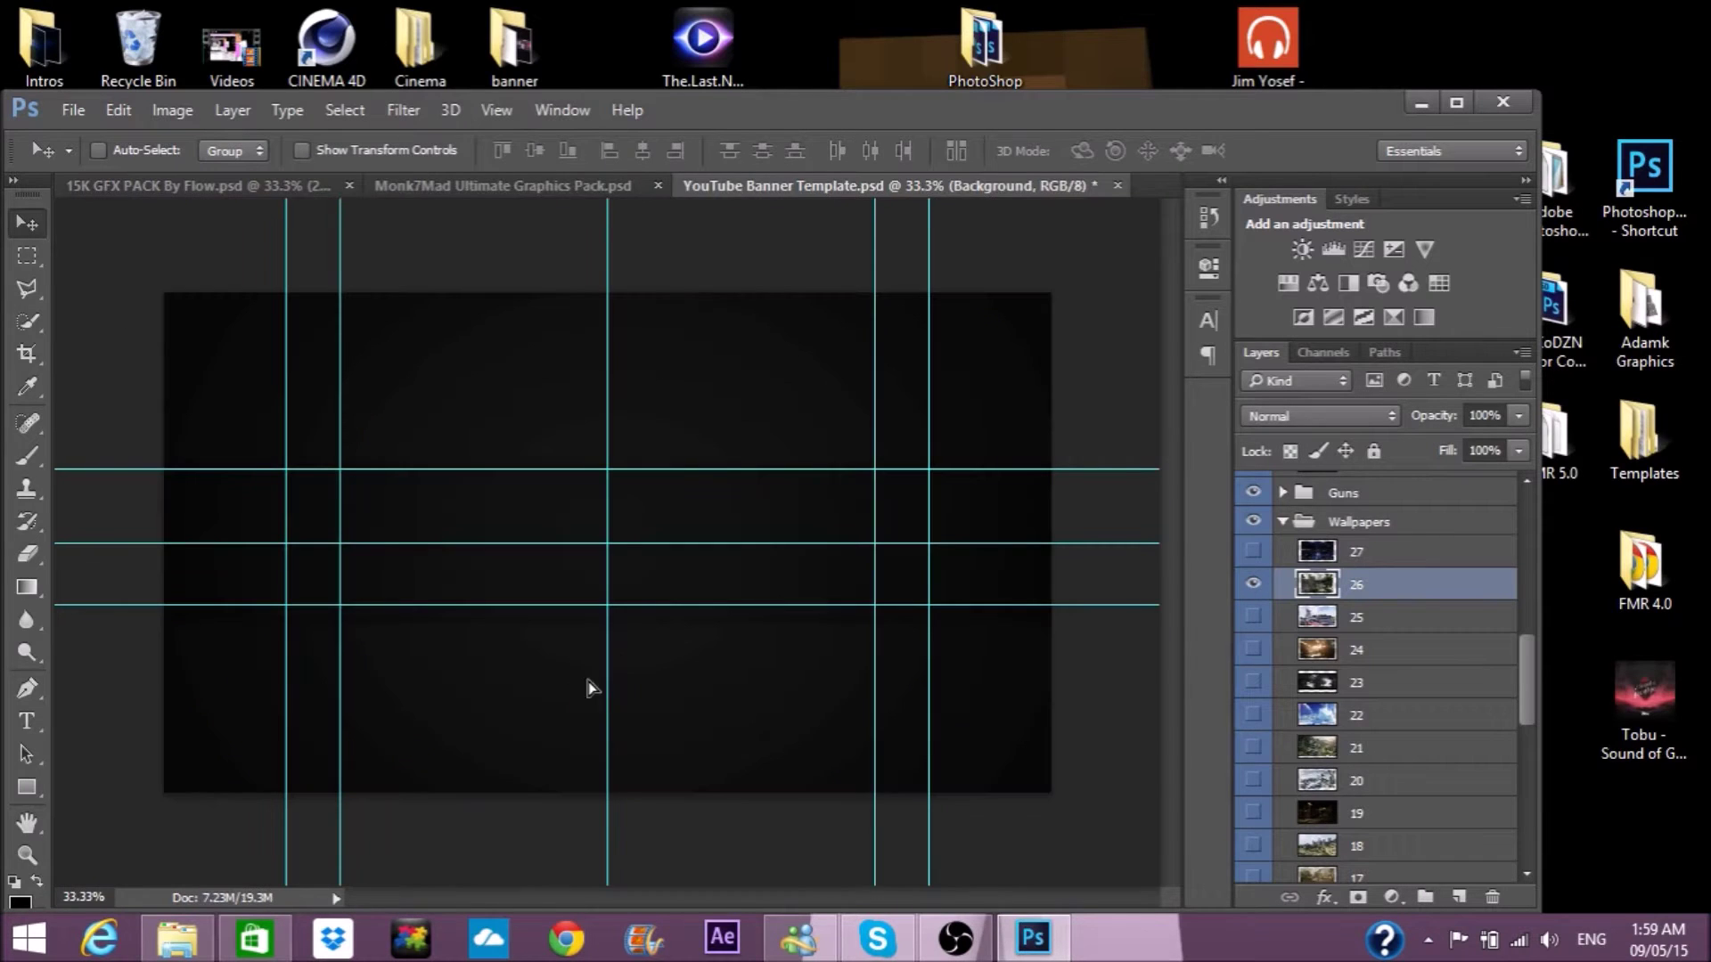
drag(581, 687, 687, 703)
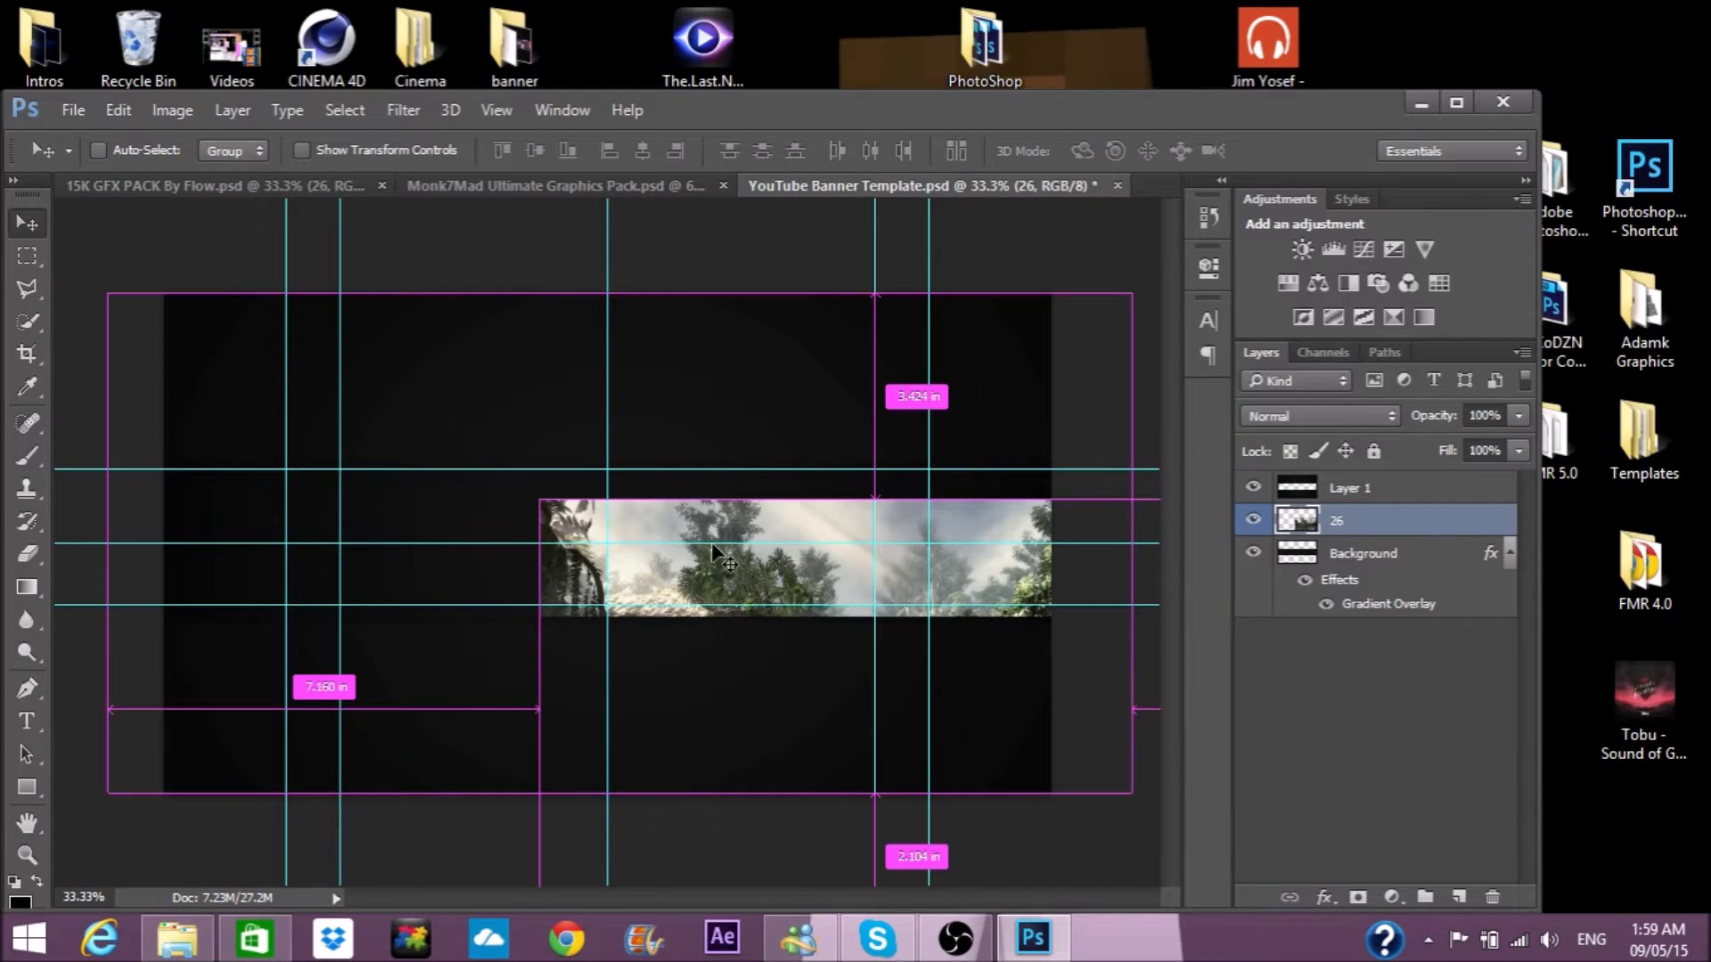
Scale and move the wallpaper with Free Transform so the waterfall scene fills the middle of the banner strip.
key(ctrl+t)
drag(718, 557, 430, 500)
drag(718, 523, 648, 429)
drag(887, 372, 999, 302)
drag(736, 560, 699, 594)
key(Return)
Soften the outer edges of the wallpaper in the banner strip with a 405 px eraser.
click(26, 554)
mouse_move(157, 508)
mouse_down()
mouse_move(229, 488)
mouse_move(212, 644)
mouse_up()
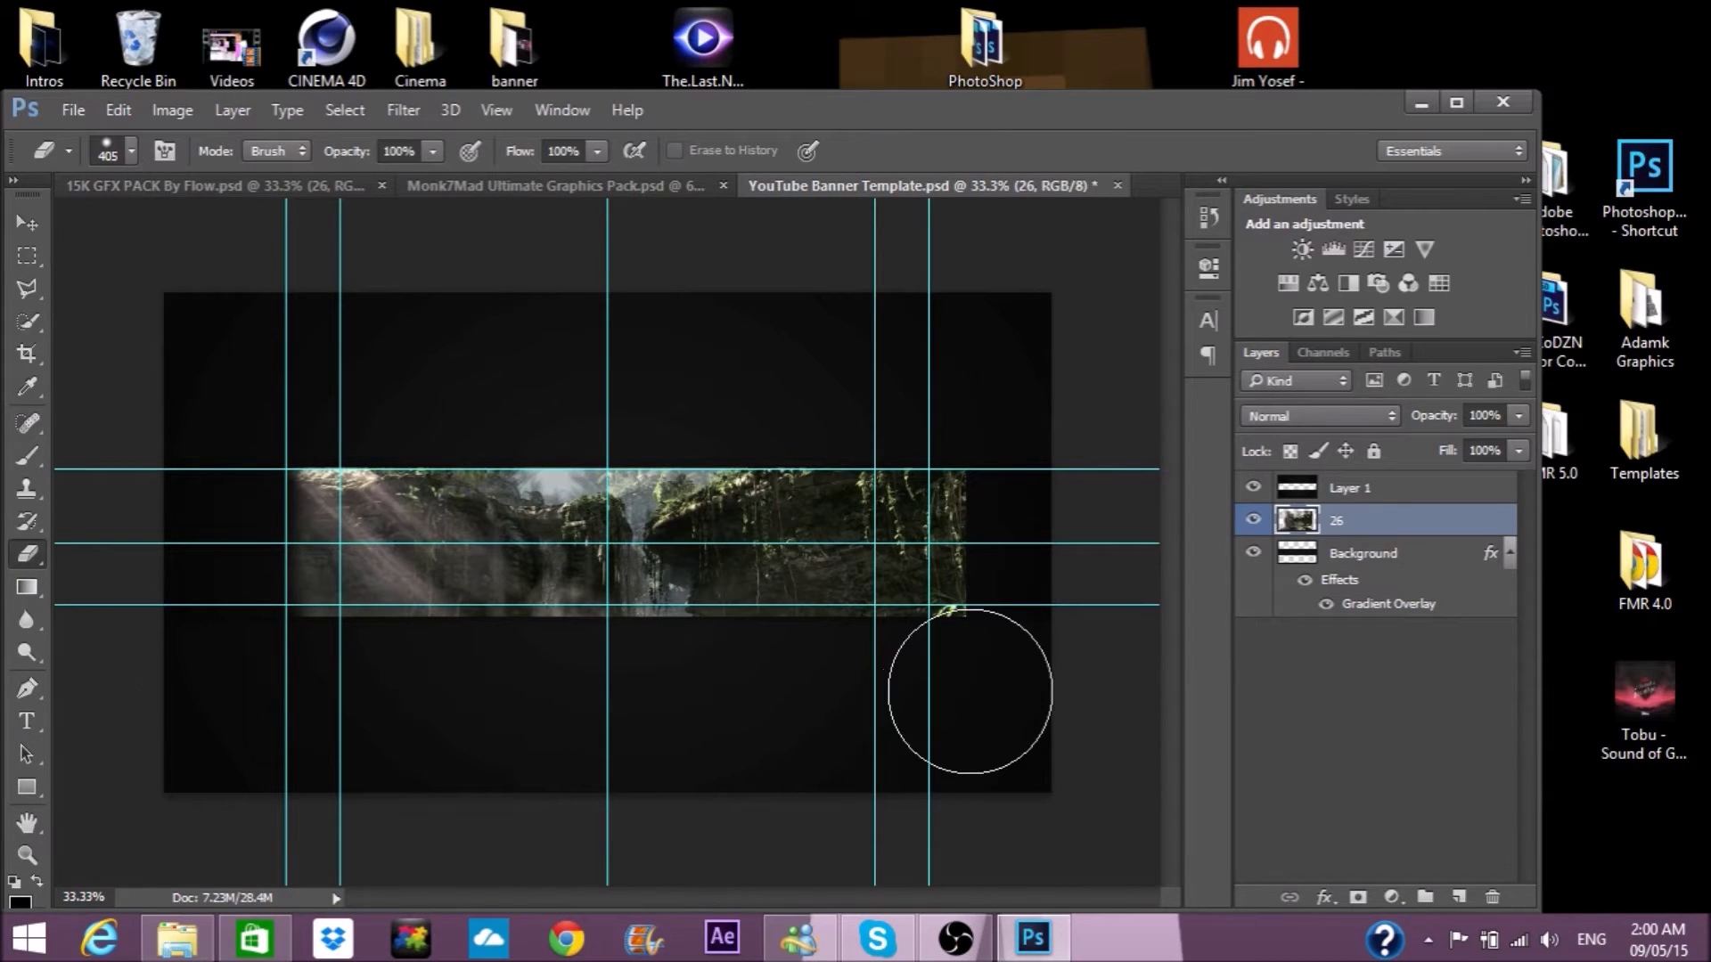
drag(967, 695, 1016, 506)
mouse_move(796, 683)
mouse_down()
mouse_move(129, 687)
mouse_move(453, 400)
mouse_move(713, 407)
mouse_move(1038, 552)
mouse_up()
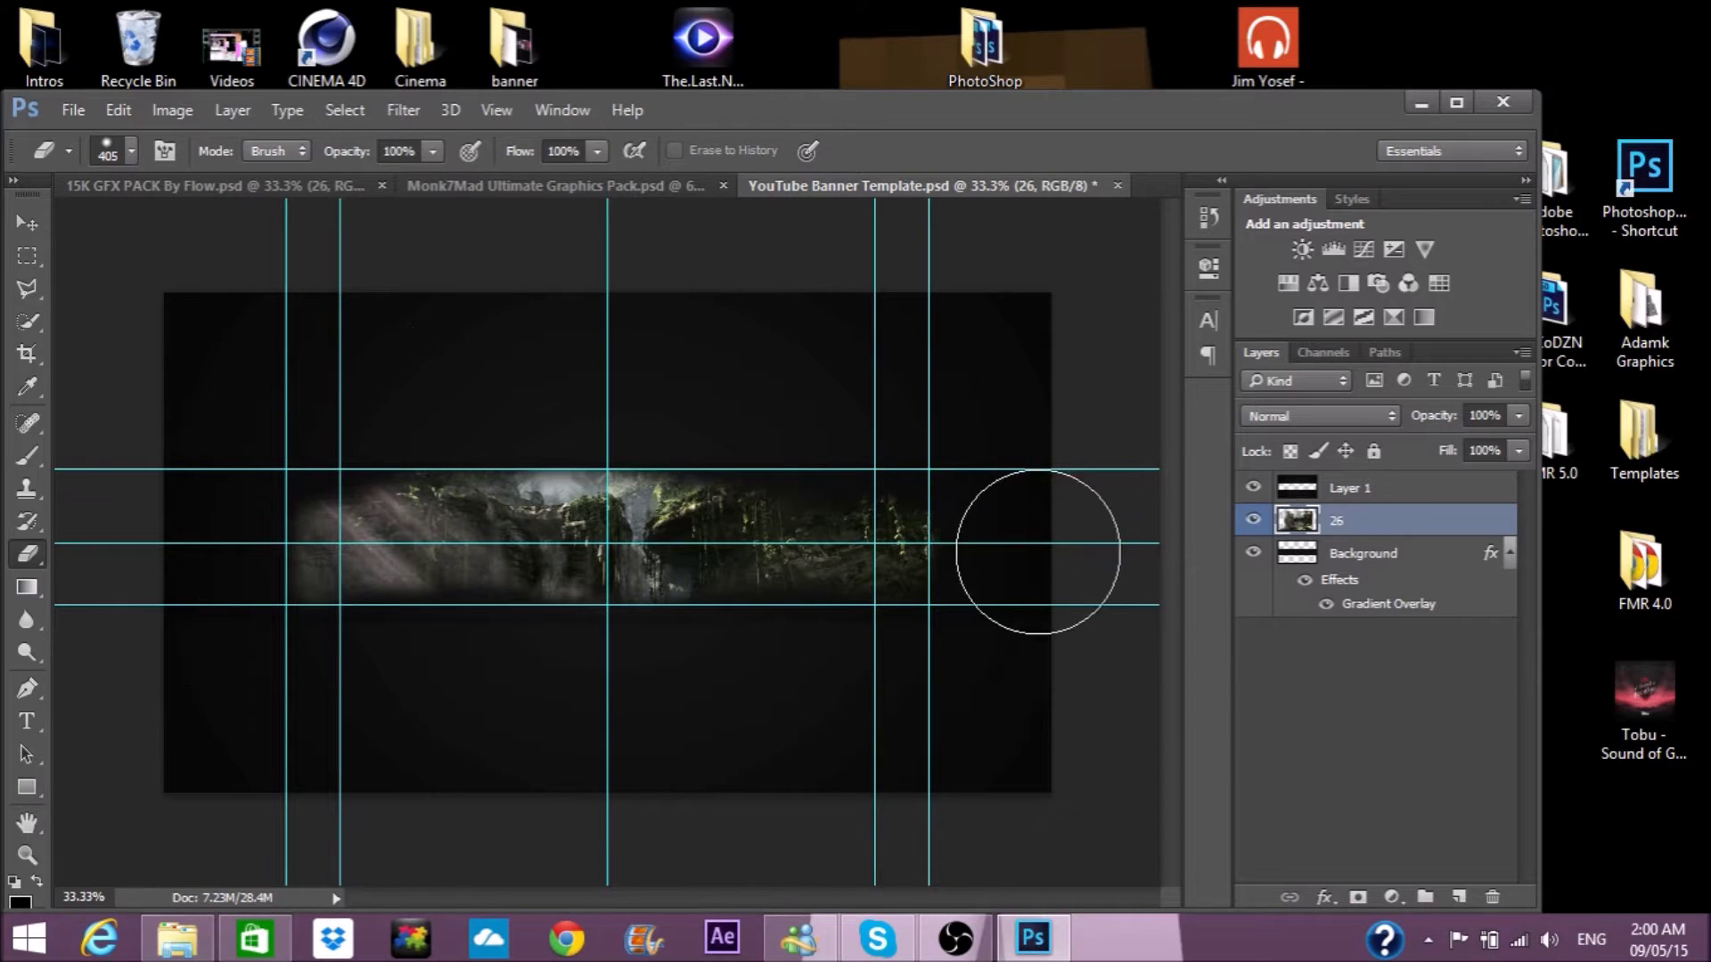
Hide wallpaper 26 in the 15K GFX pack and copy its CC6 colour correction group into the YouTube banner.
click(253, 185)
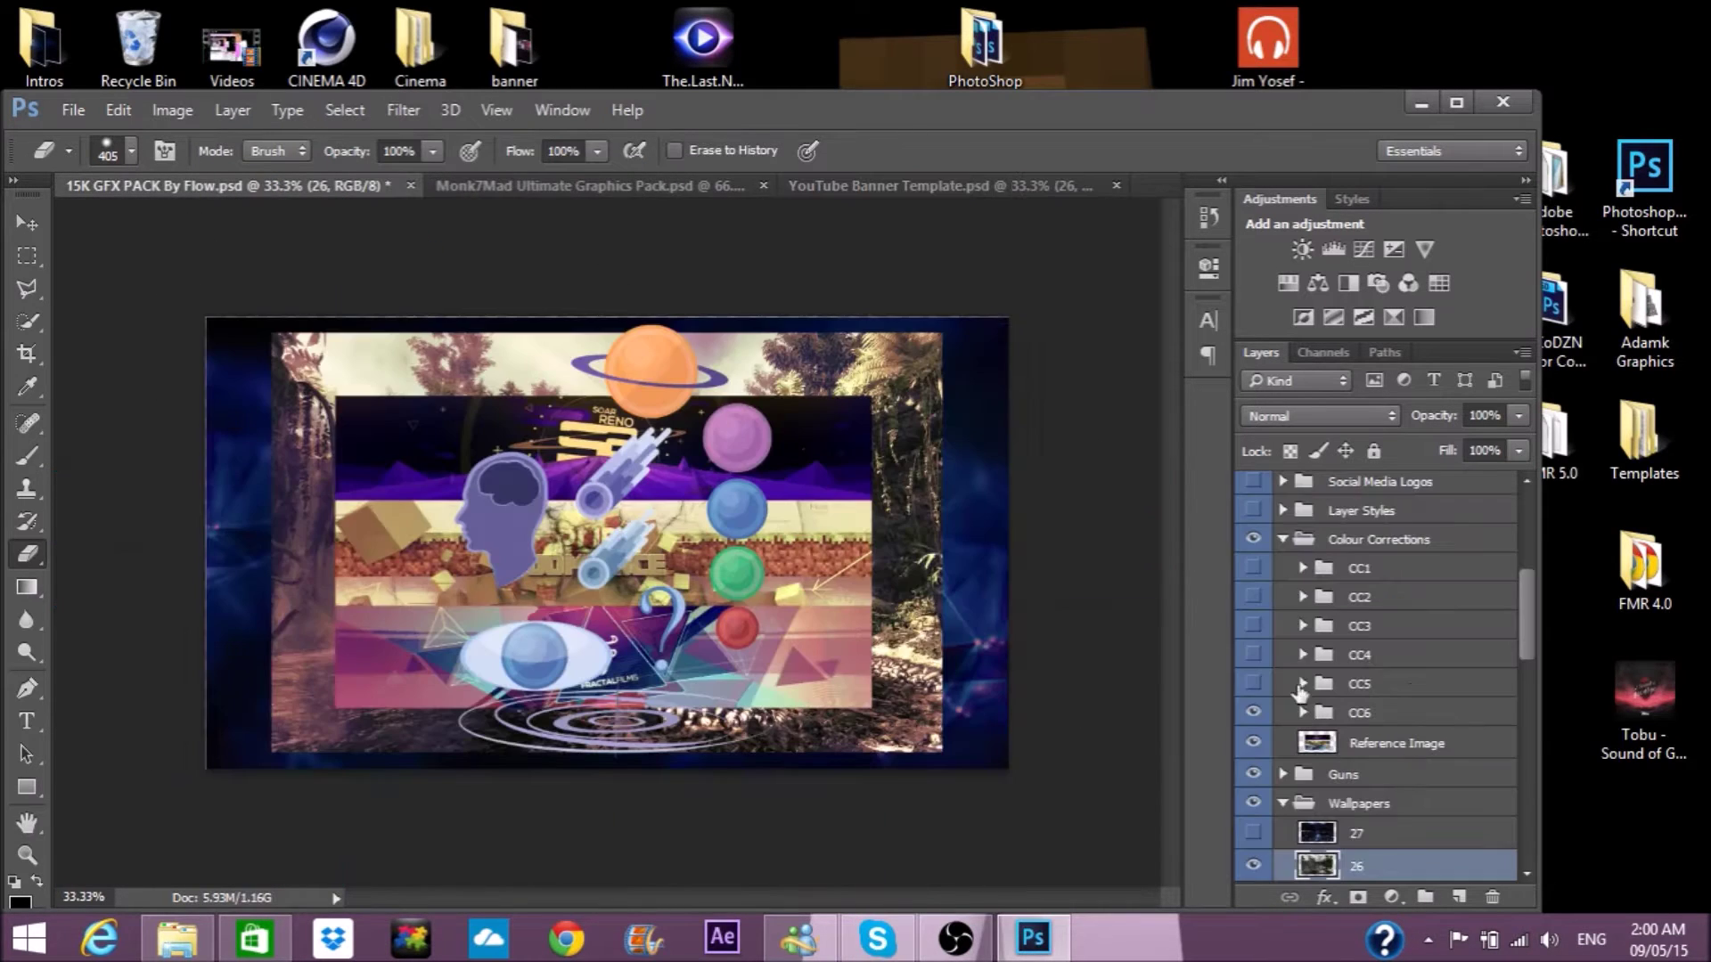
click(1253, 866)
click(1253, 712)
click(1253, 712)
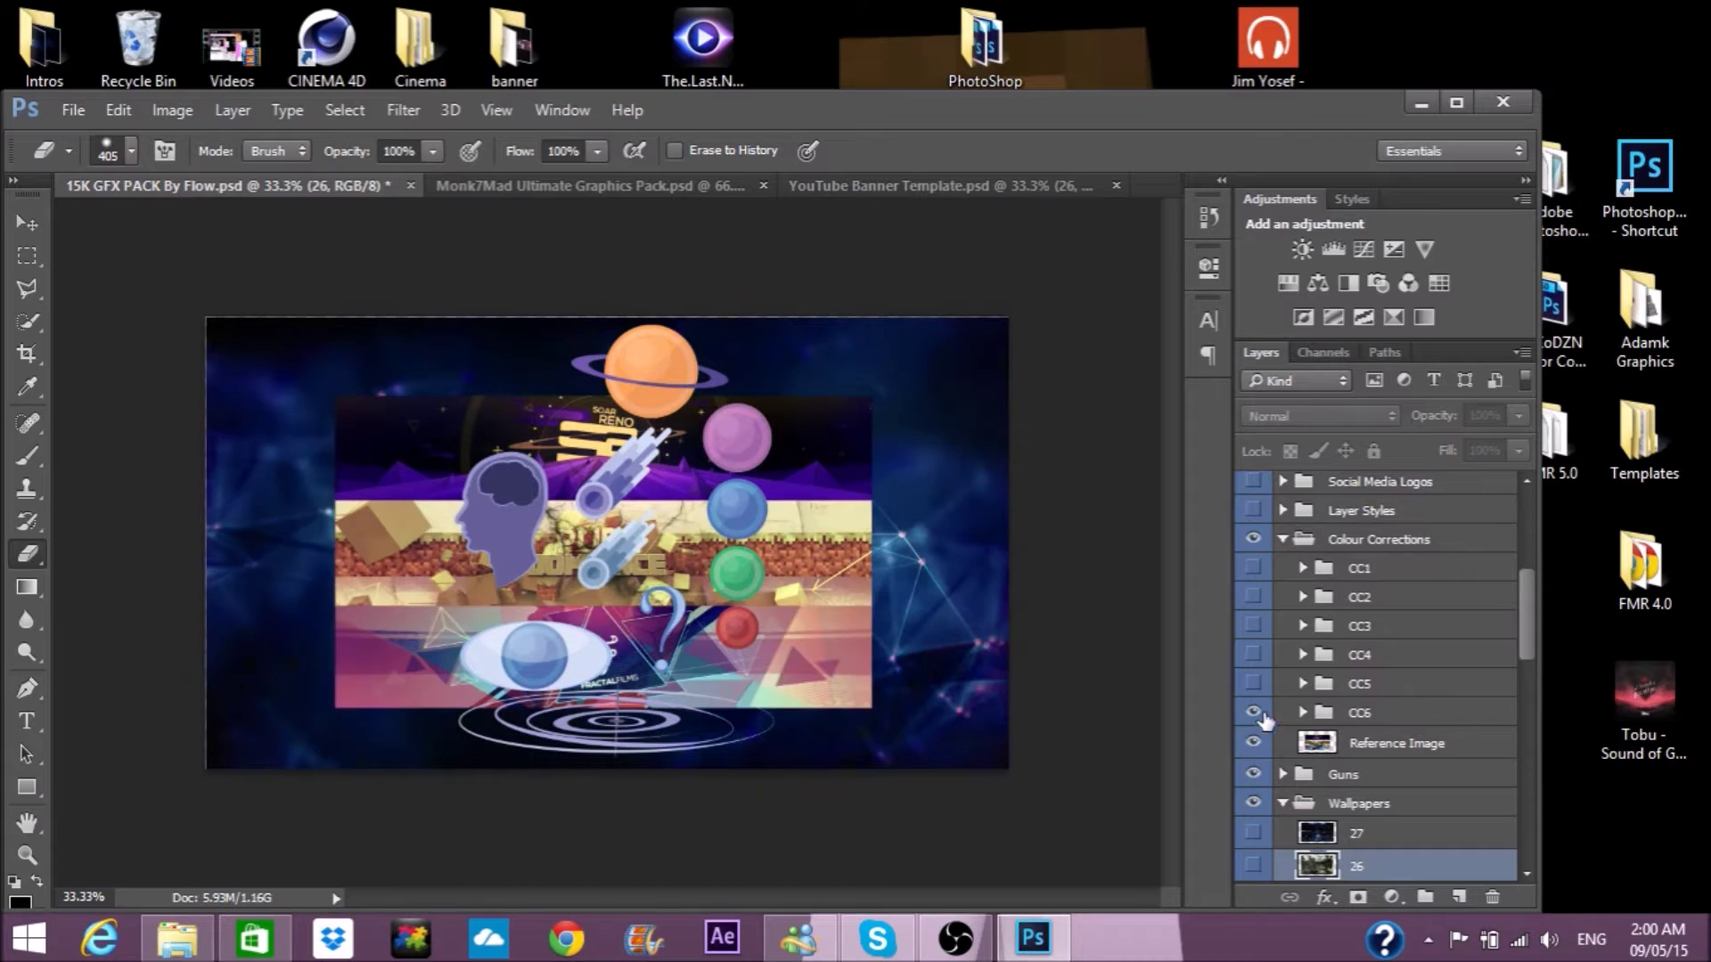
key(v)
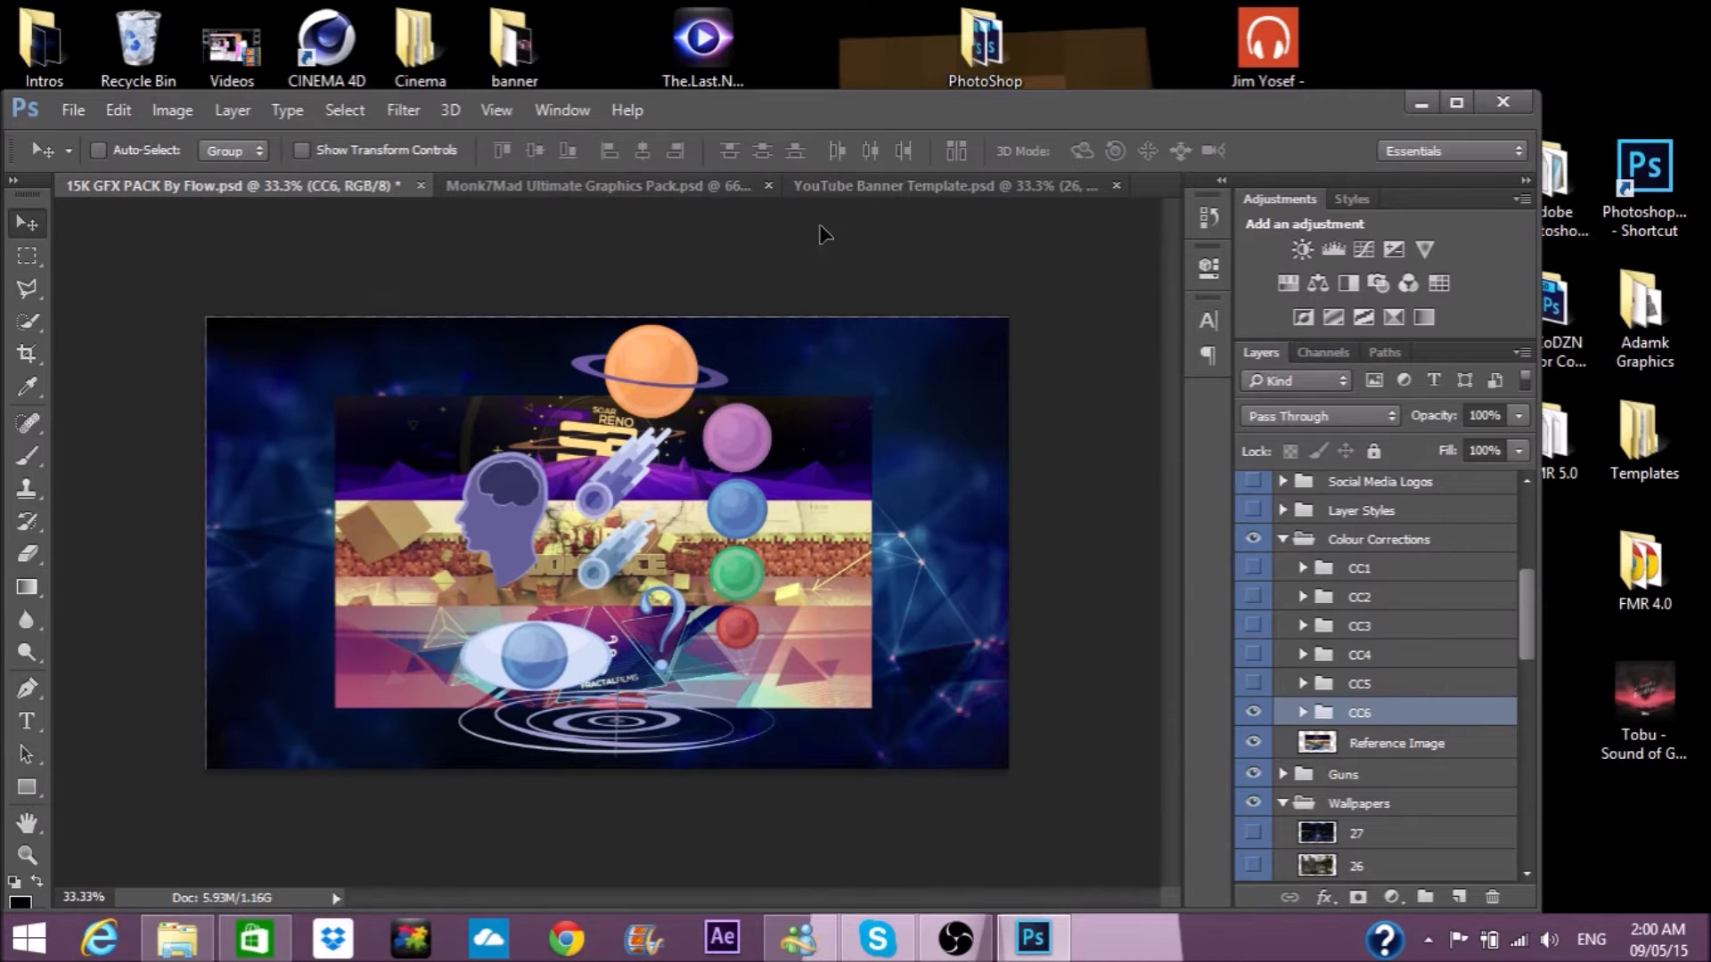
drag(834, 185, 663, 550)
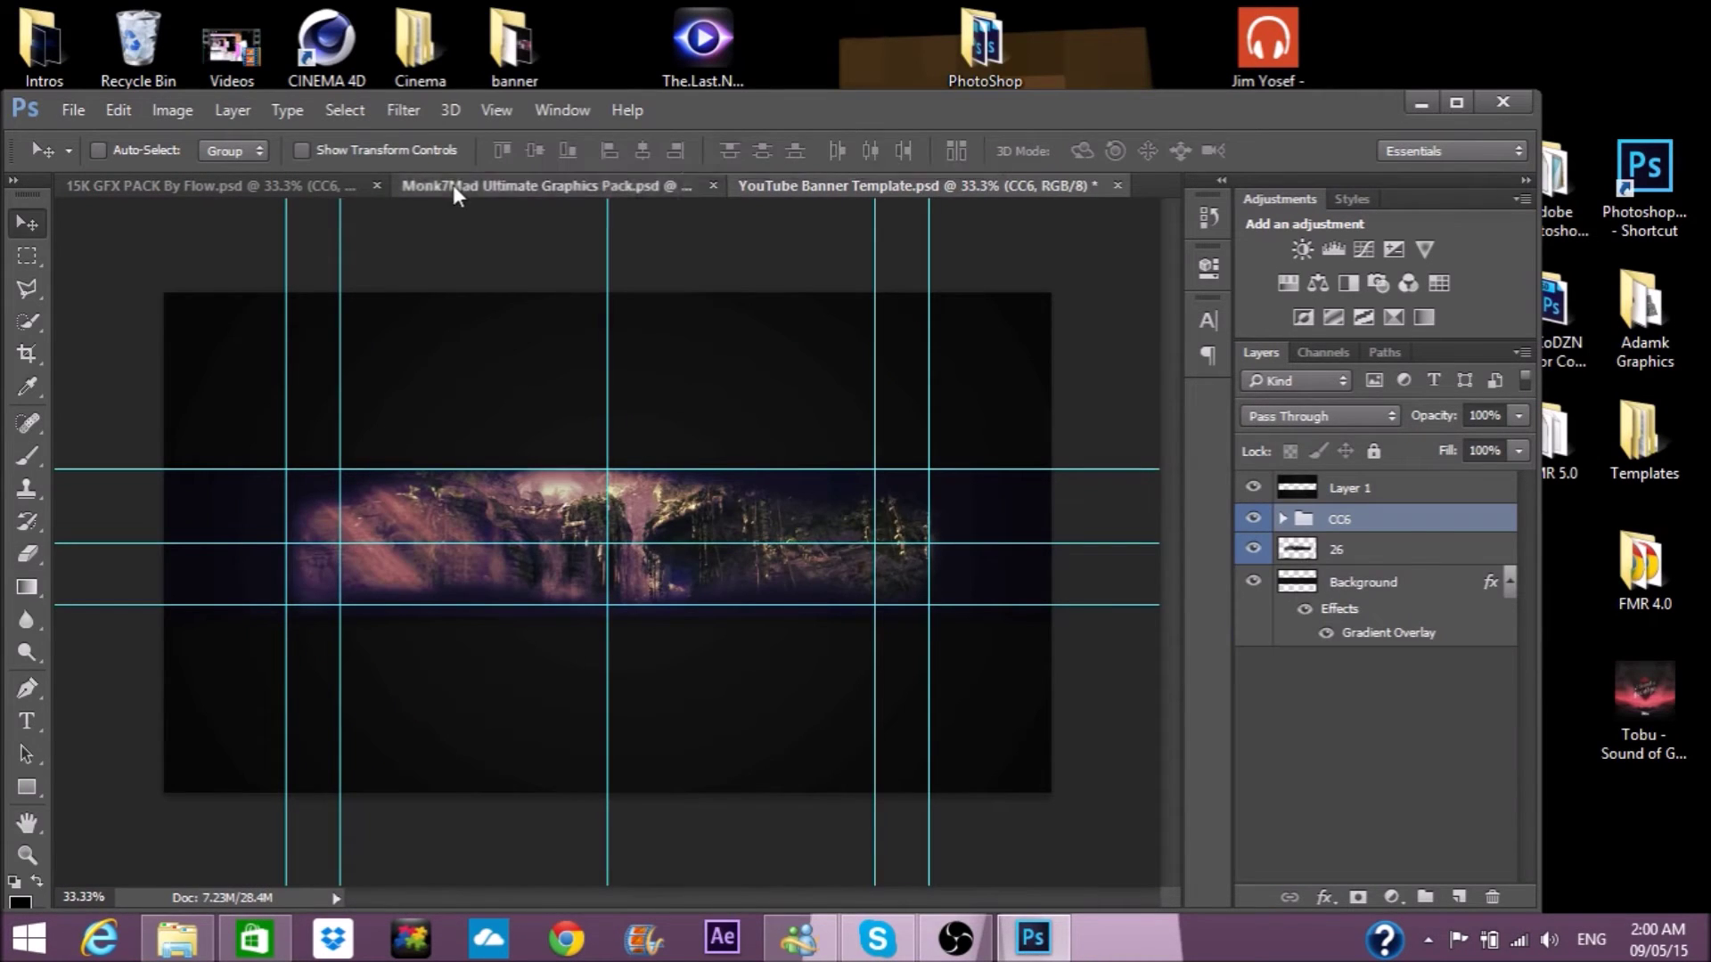
Browse the Monk7Mad graphics pack and toggle the visibility of its custom flare layers to compare them.
click(453, 187)
scroll(1256, 866, down, 4)
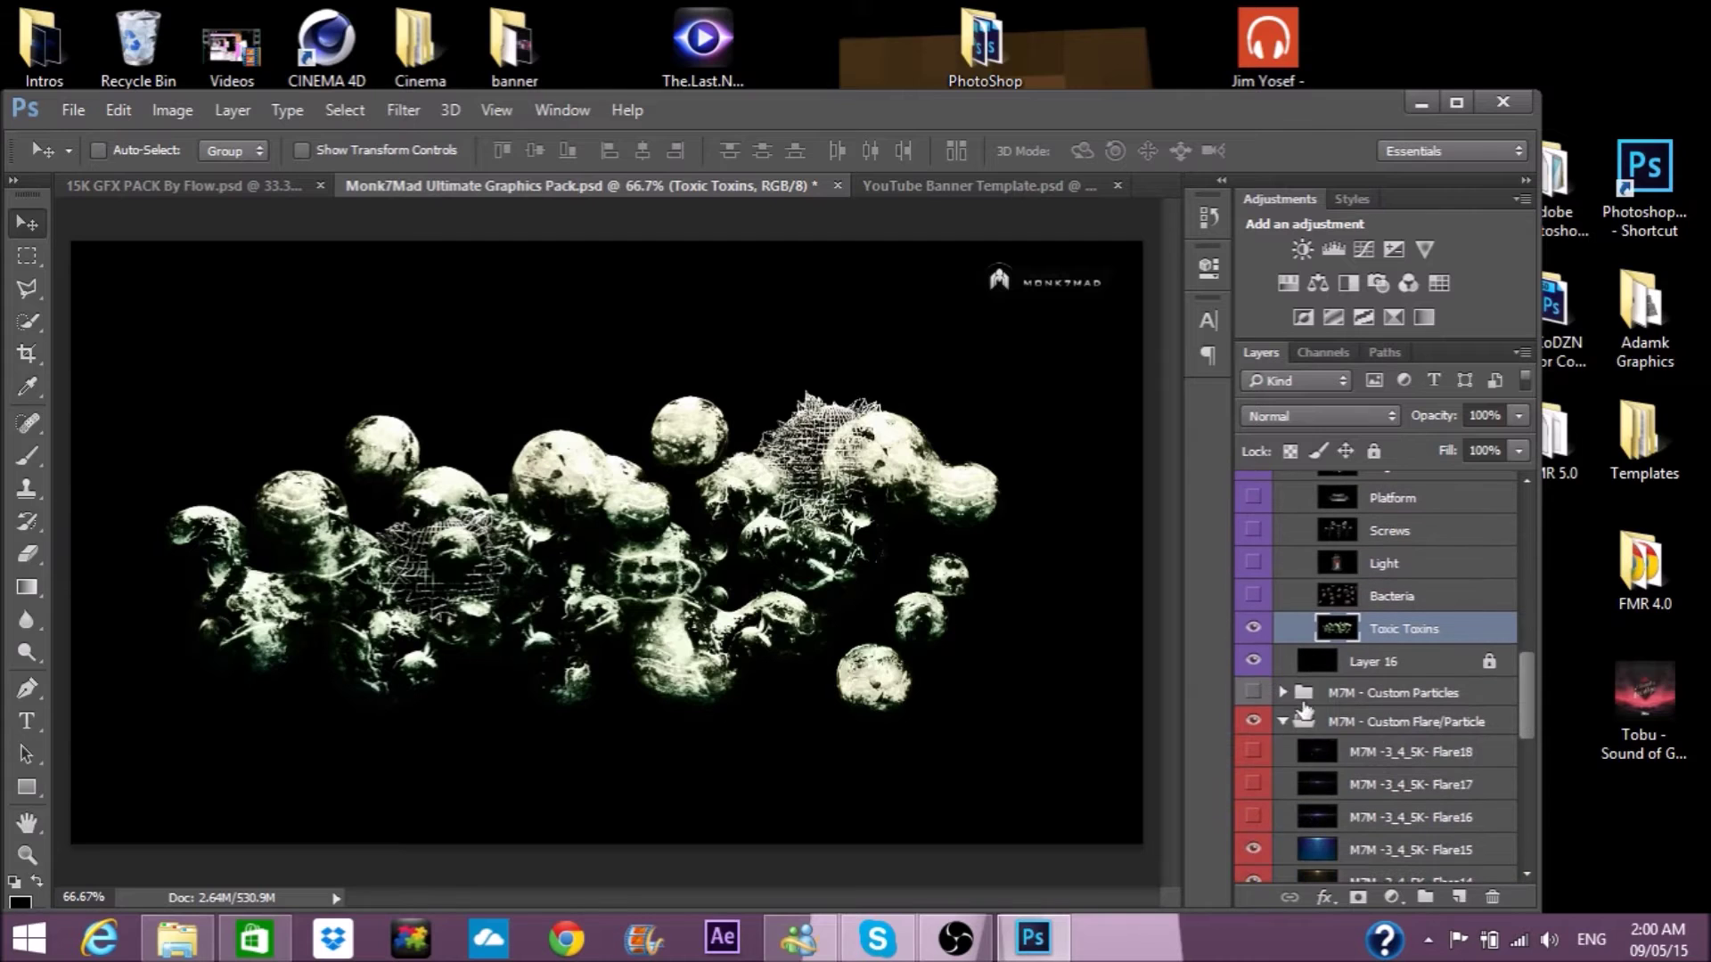
drag(1529, 725, 1530, 798)
click(1255, 626)
click(1250, 593)
click(1252, 560)
click(1254, 529)
click(1253, 624)
scroll(1522, 702, up, 2)
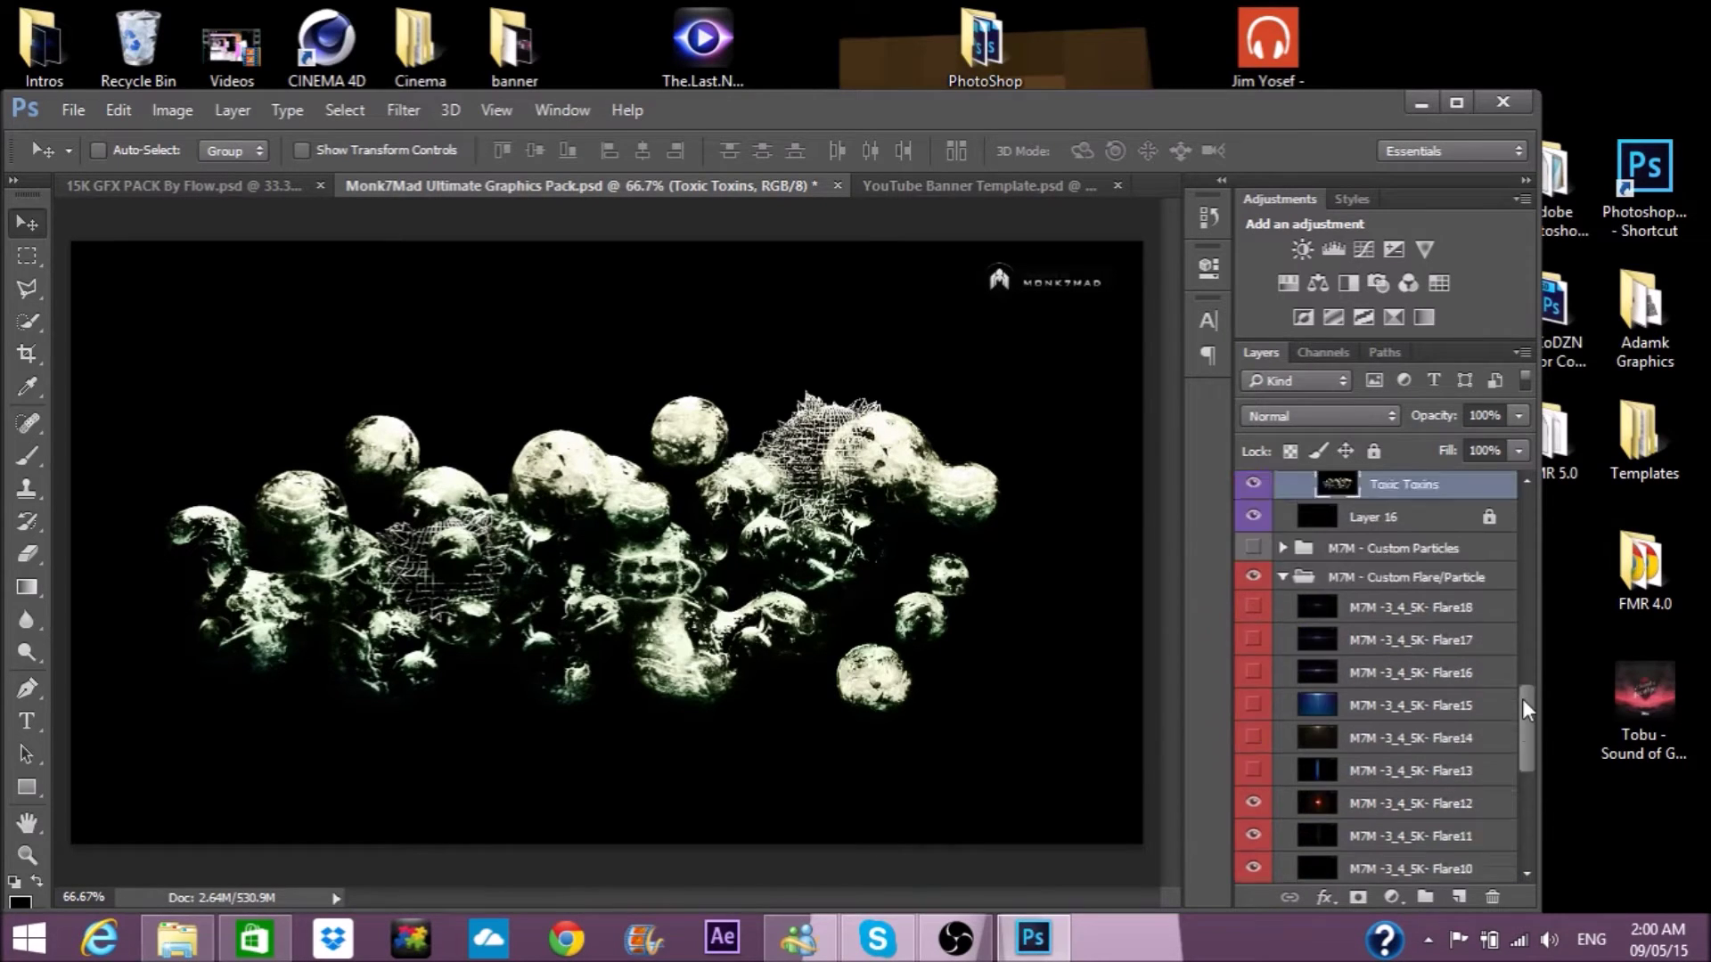
click(1376, 771)
scroll(1531, 730, up, 4)
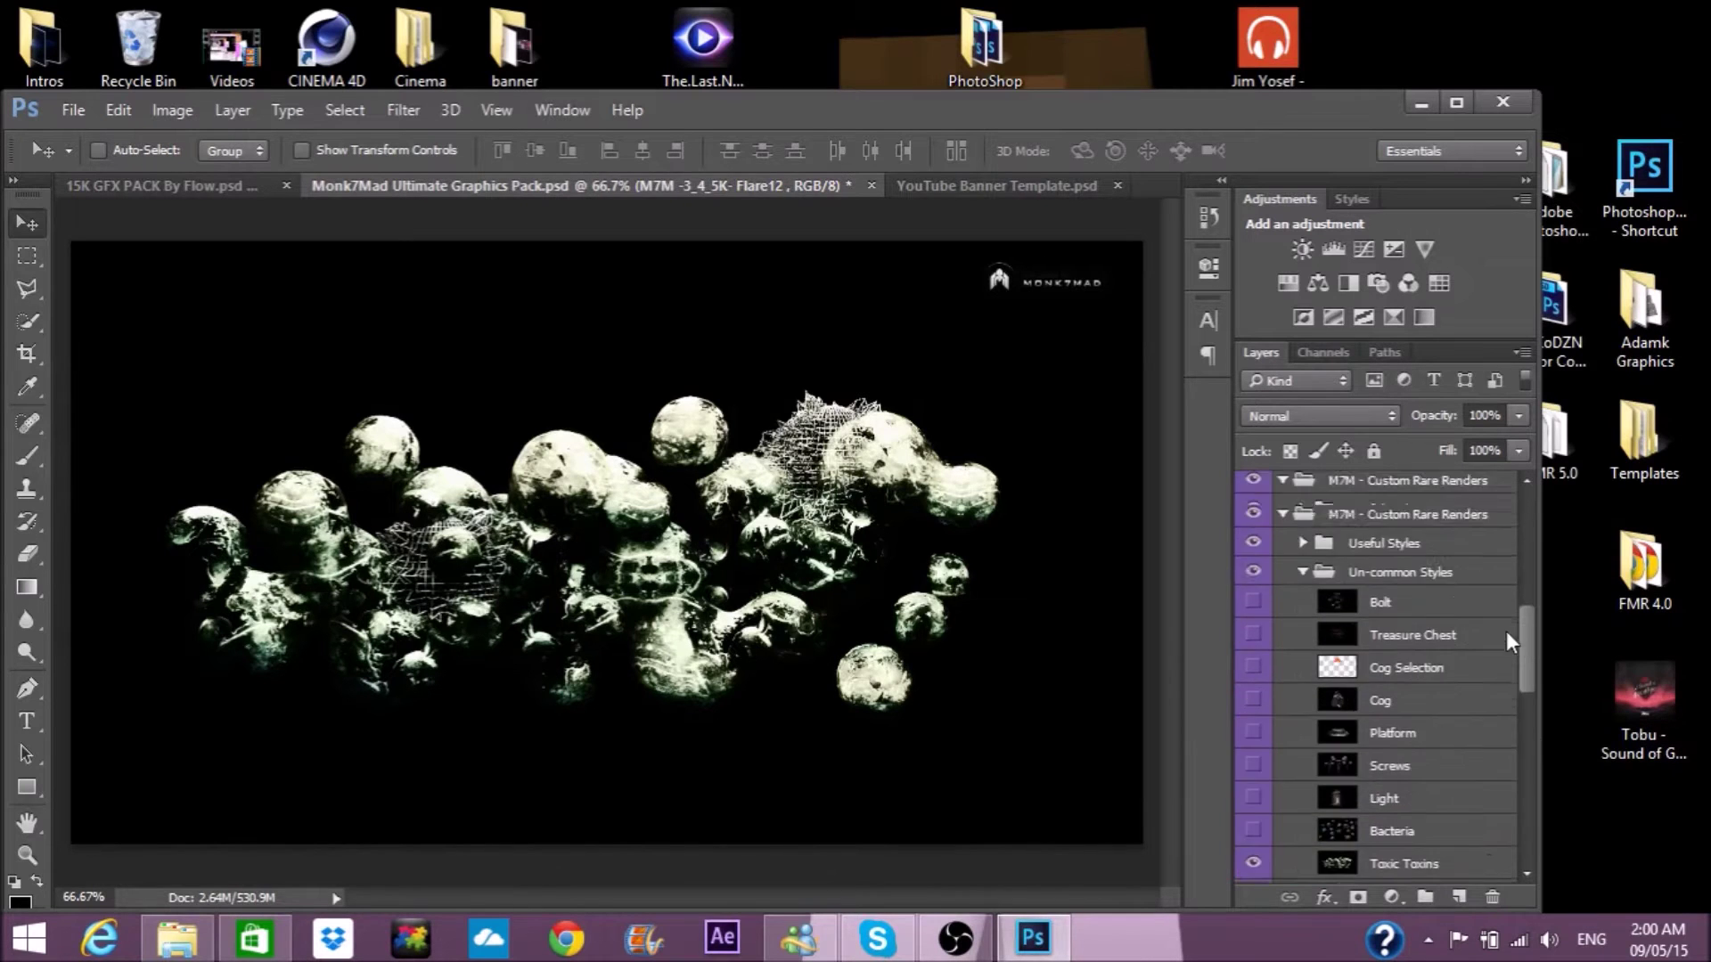
Hide the renders covering the flares and show Flare13, Flare14 and Flare15.
click(1256, 699)
scroll(1528, 678, down, 4)
click(1253, 714)
drag(1264, 689, 1253, 657)
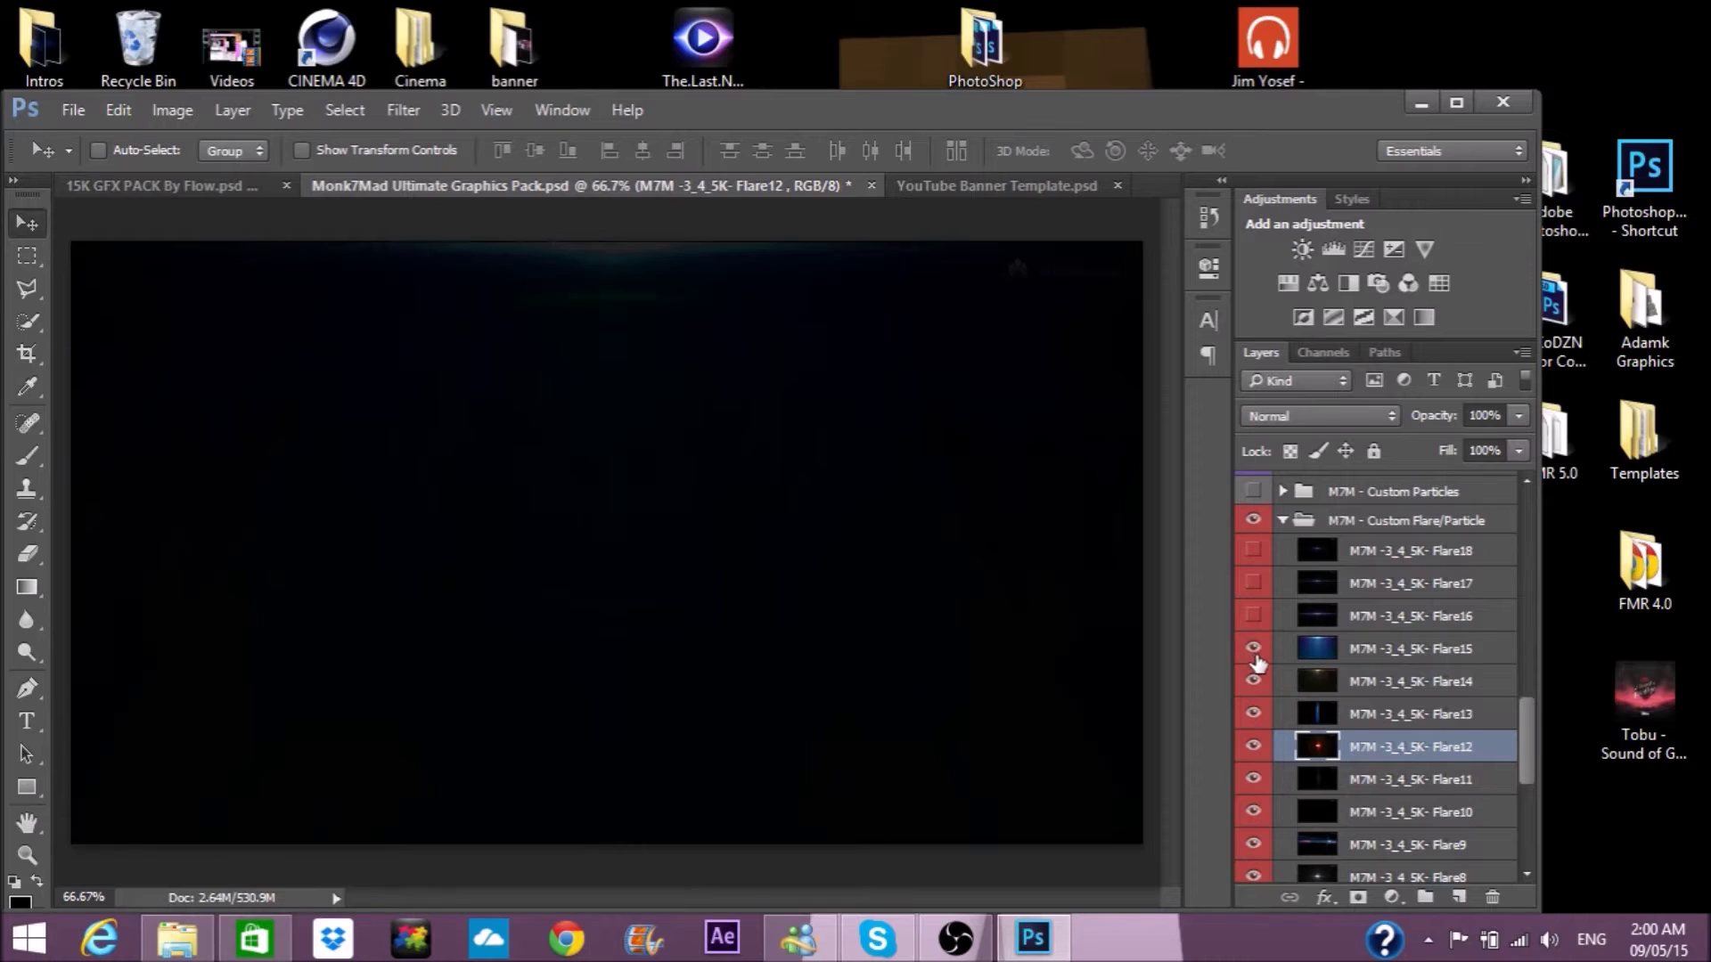
click(1253, 648)
Copy Flare15 into the YouTube banner above the waterfall and set its blend mode to Color Dodge.
click(1402, 652)
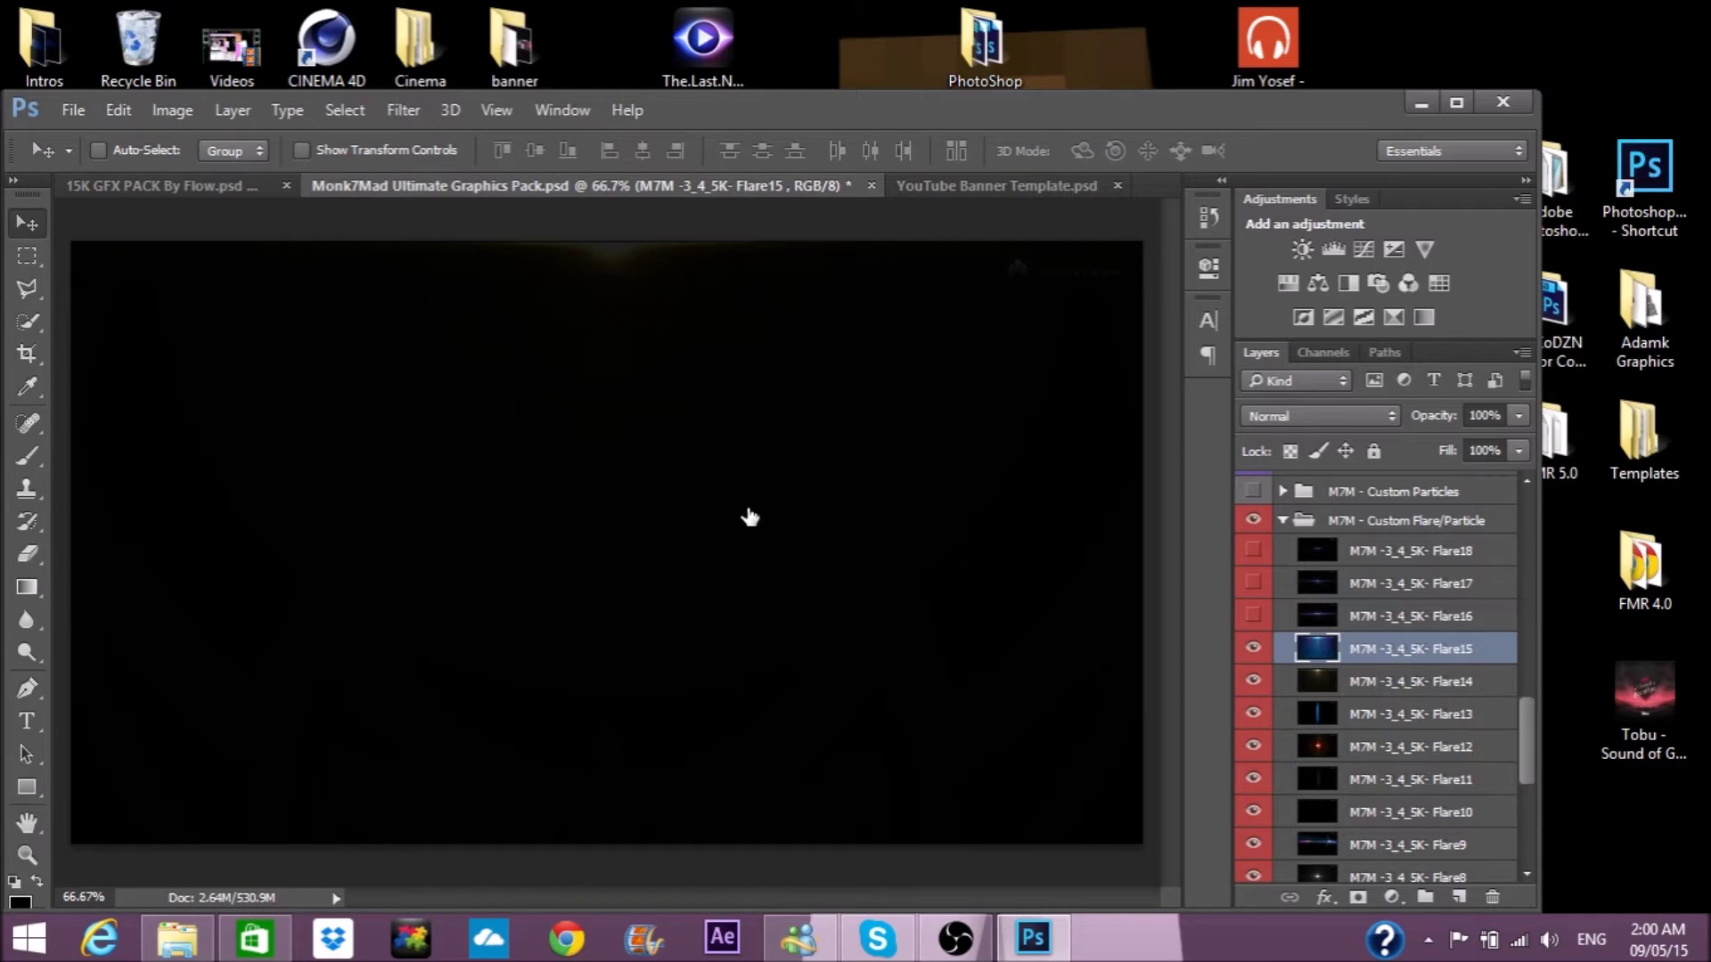
click(960, 186)
drag(670, 621, 643, 501)
click(1370, 415)
click(1292, 583)
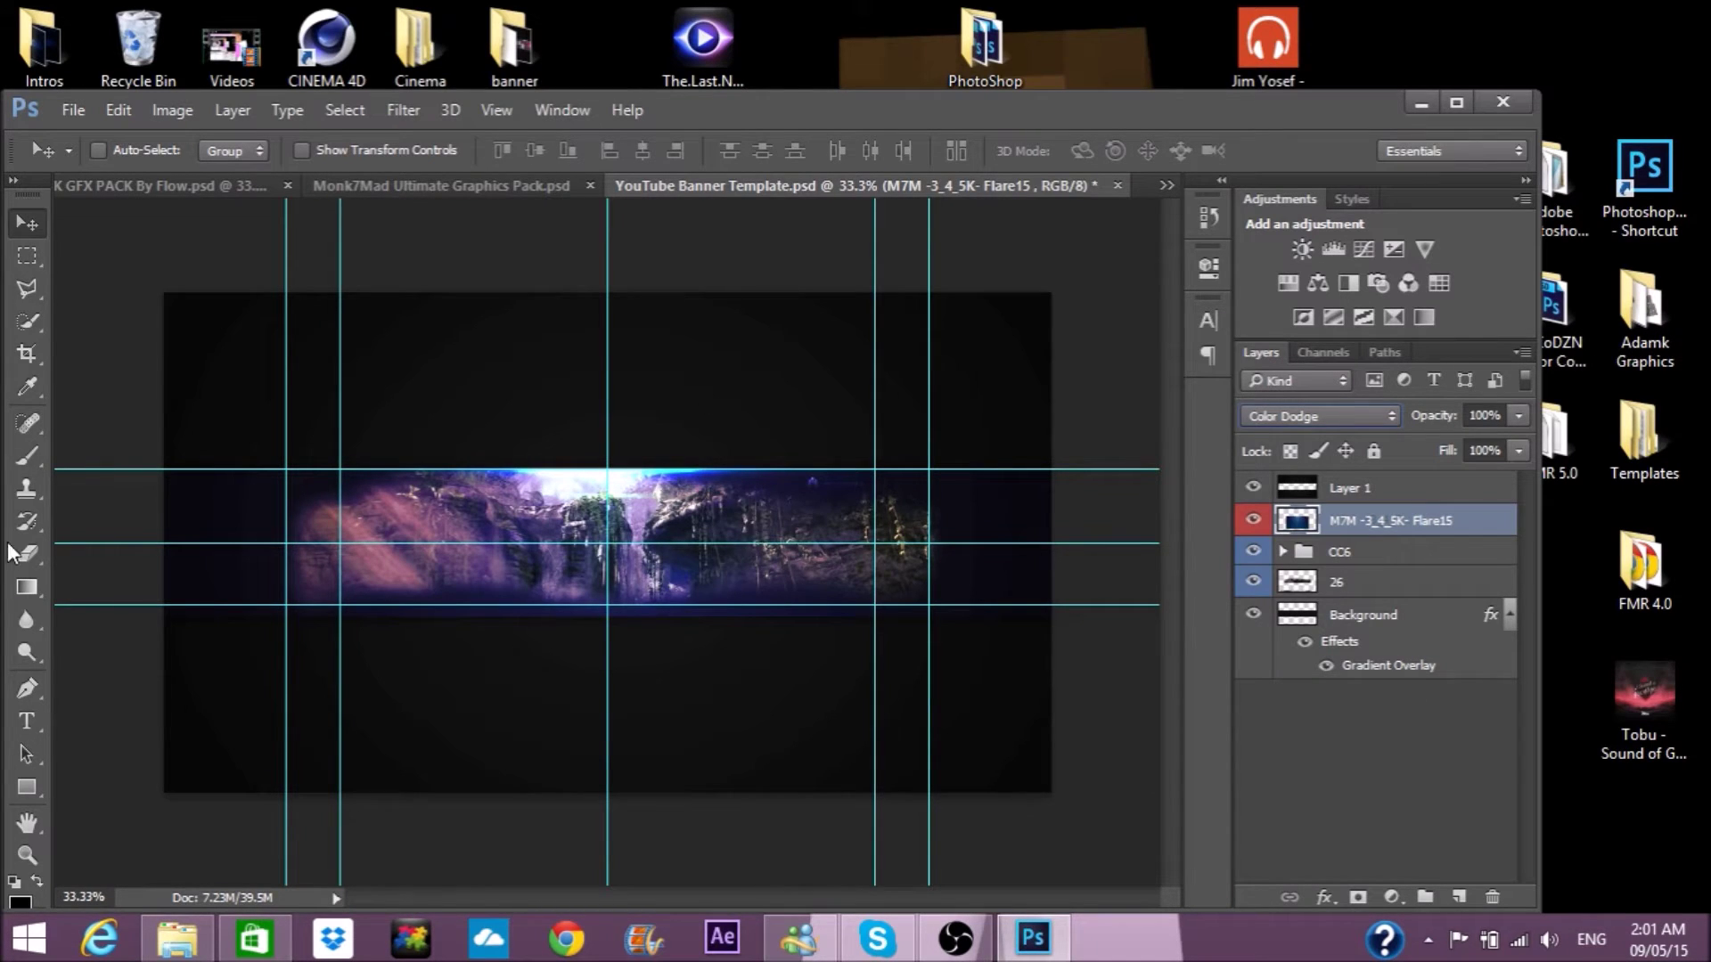
click(27, 720)
click(503, 535)
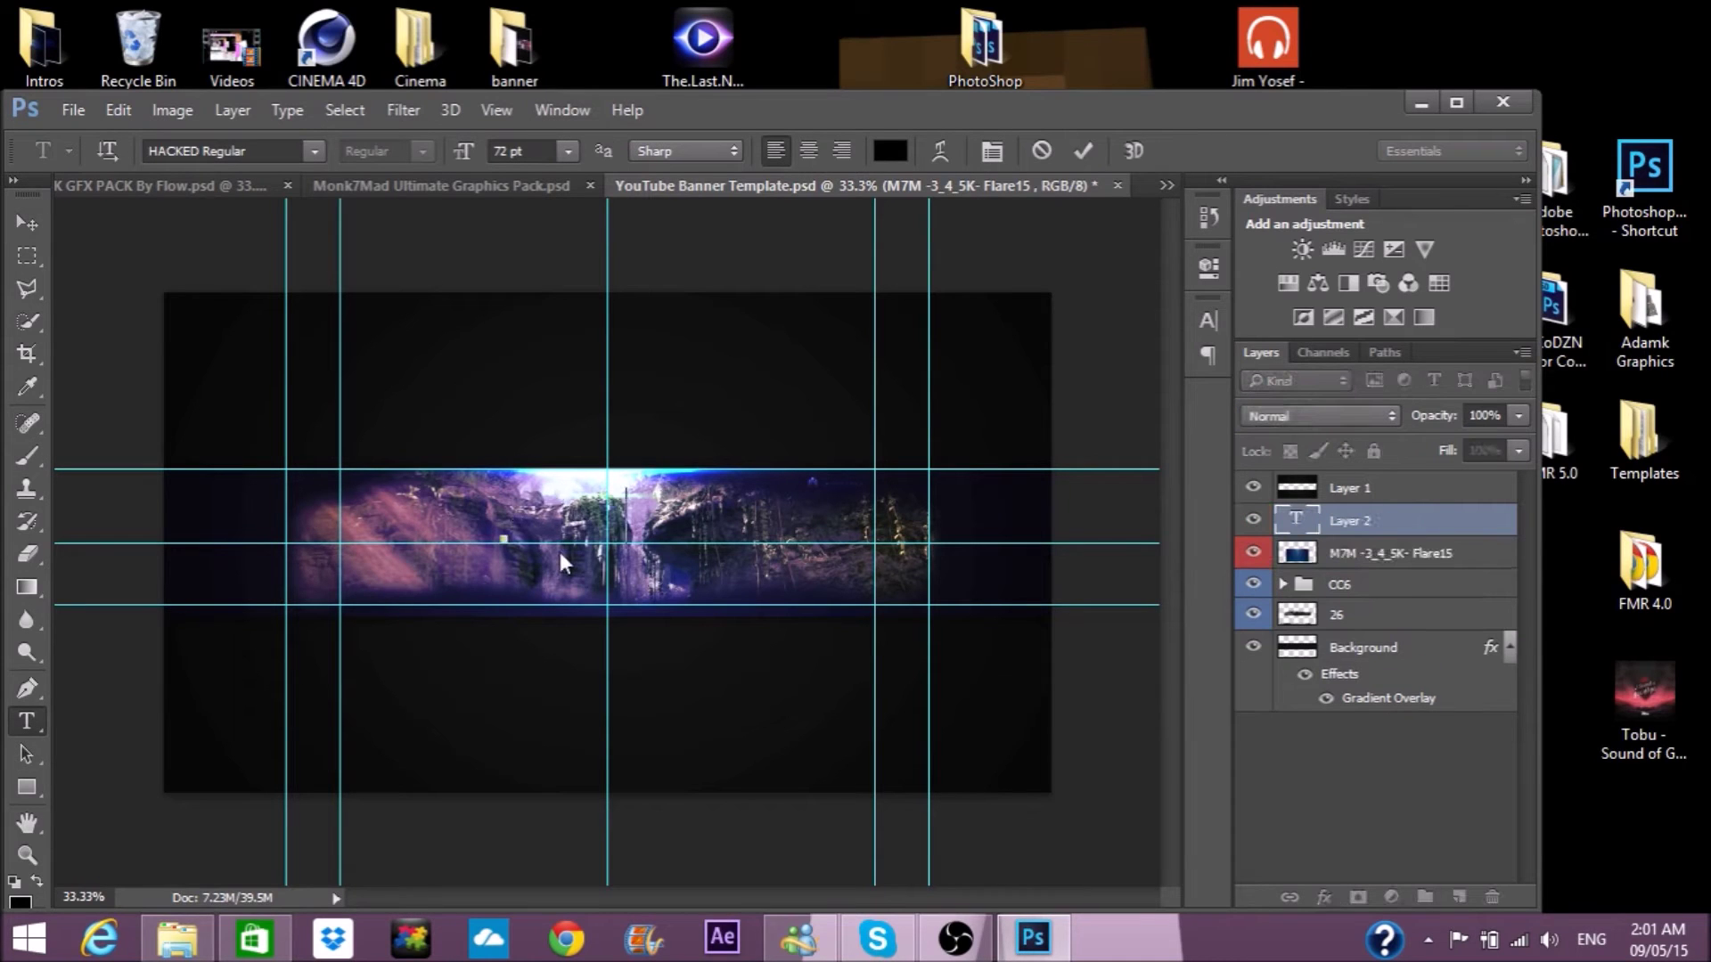
text(ORBIT START)
key(BackSpace)
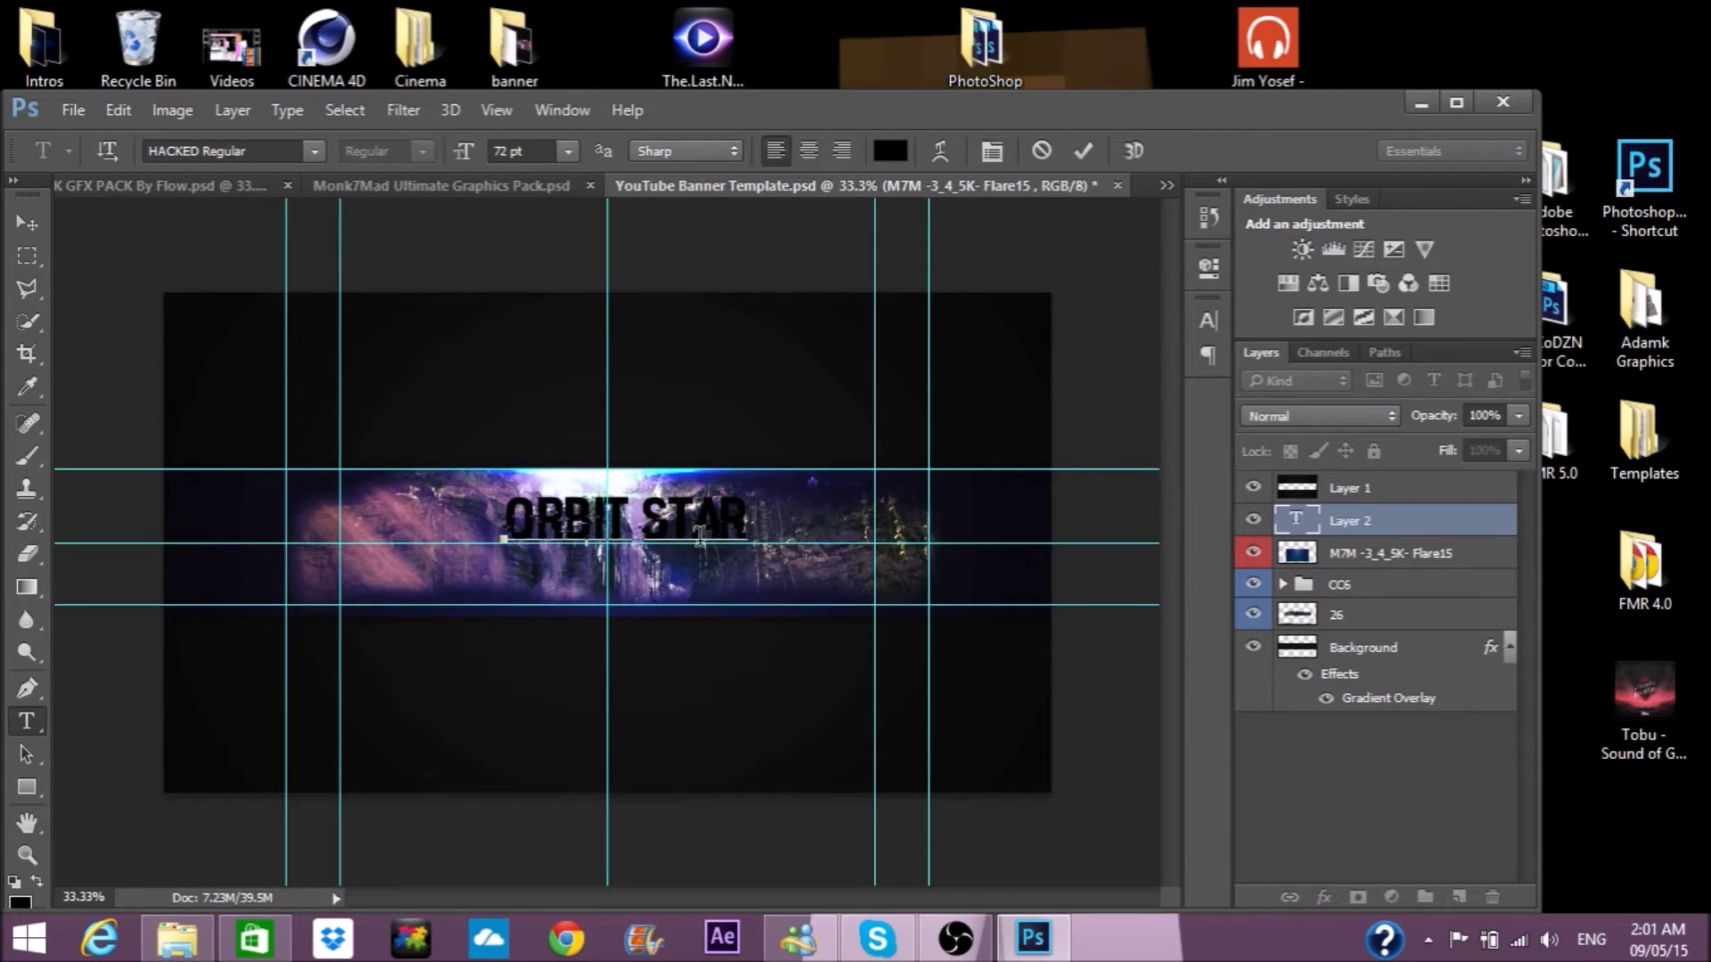
drag(732, 585, 725, 608)
click(1354, 533)
right_click(1424, 521)
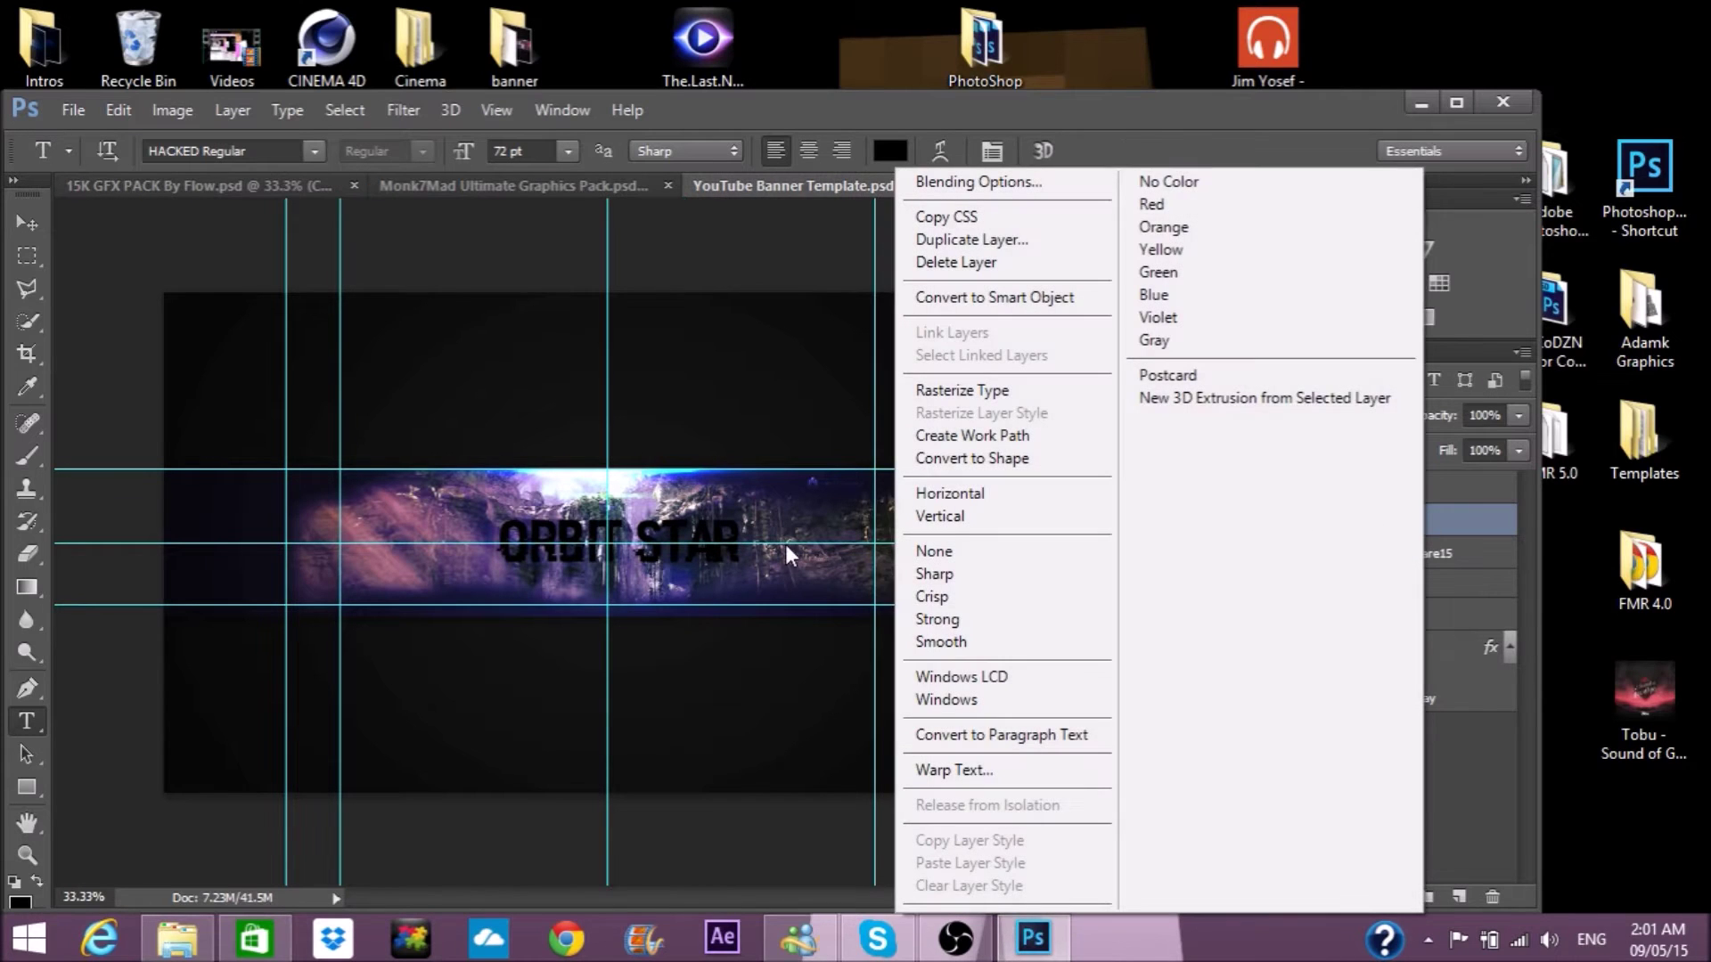
click(1477, 773)
key(Delete)
Add the text "ORBIT STAR" in HACKED Regular, 72 pt, and centre it on the banner strip.
click(570, 539)
text(ORBIT START)
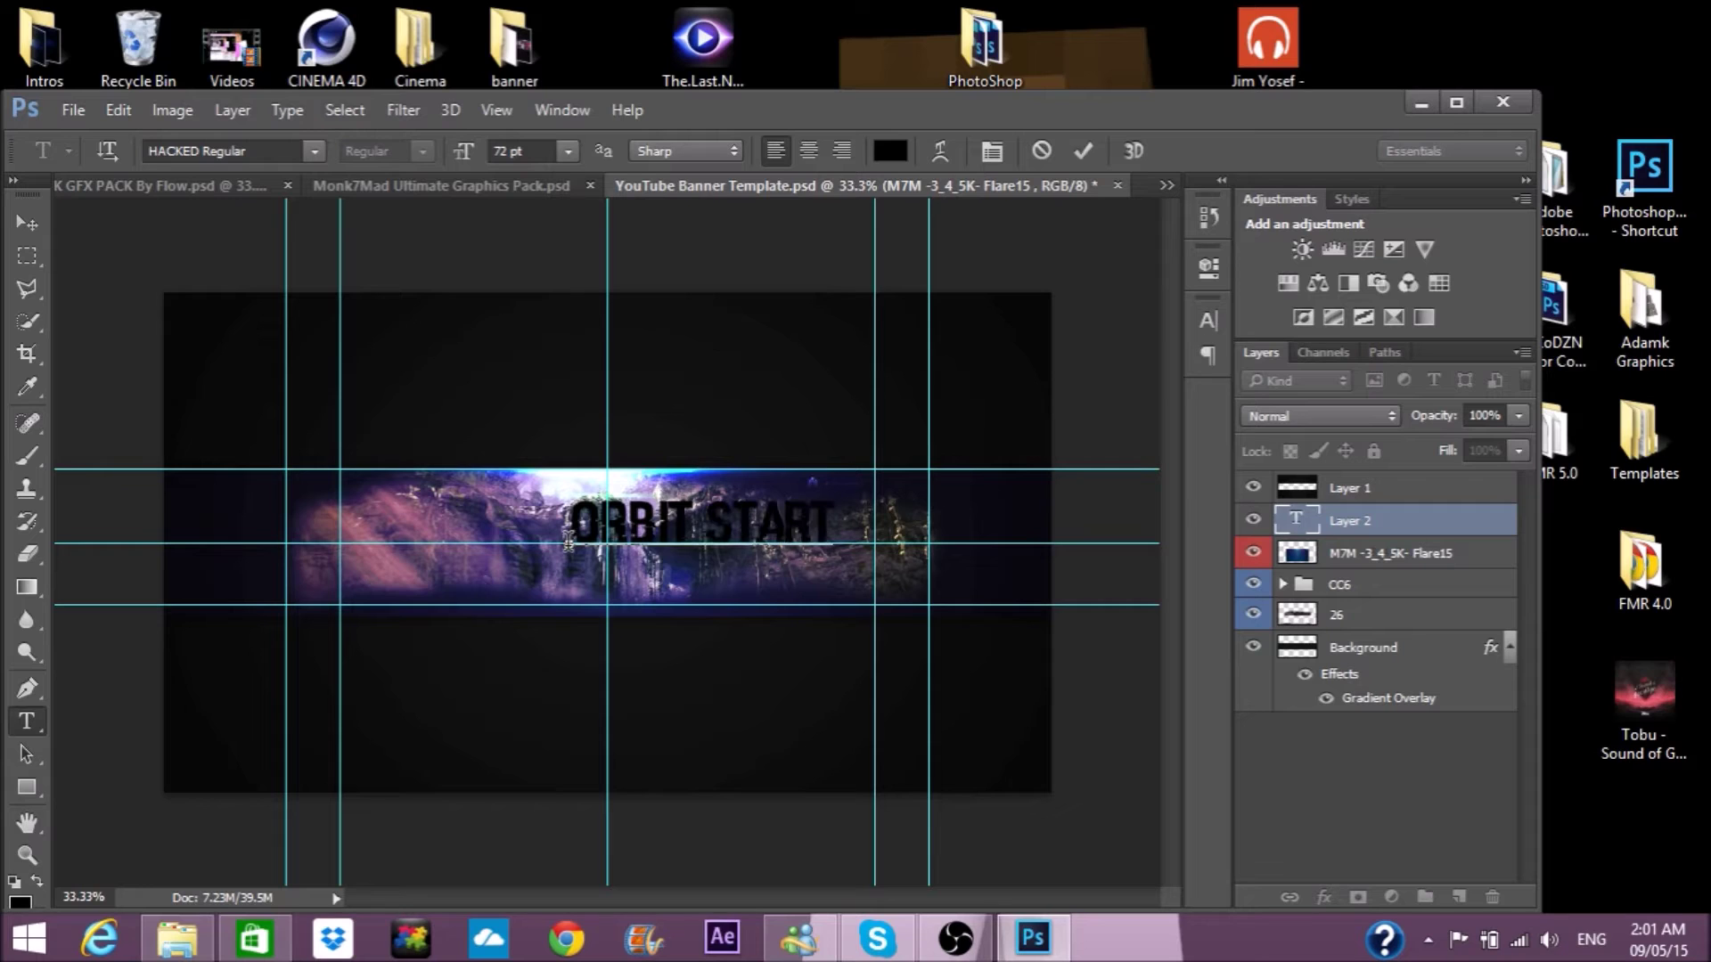
drag(671, 602, 599, 631)
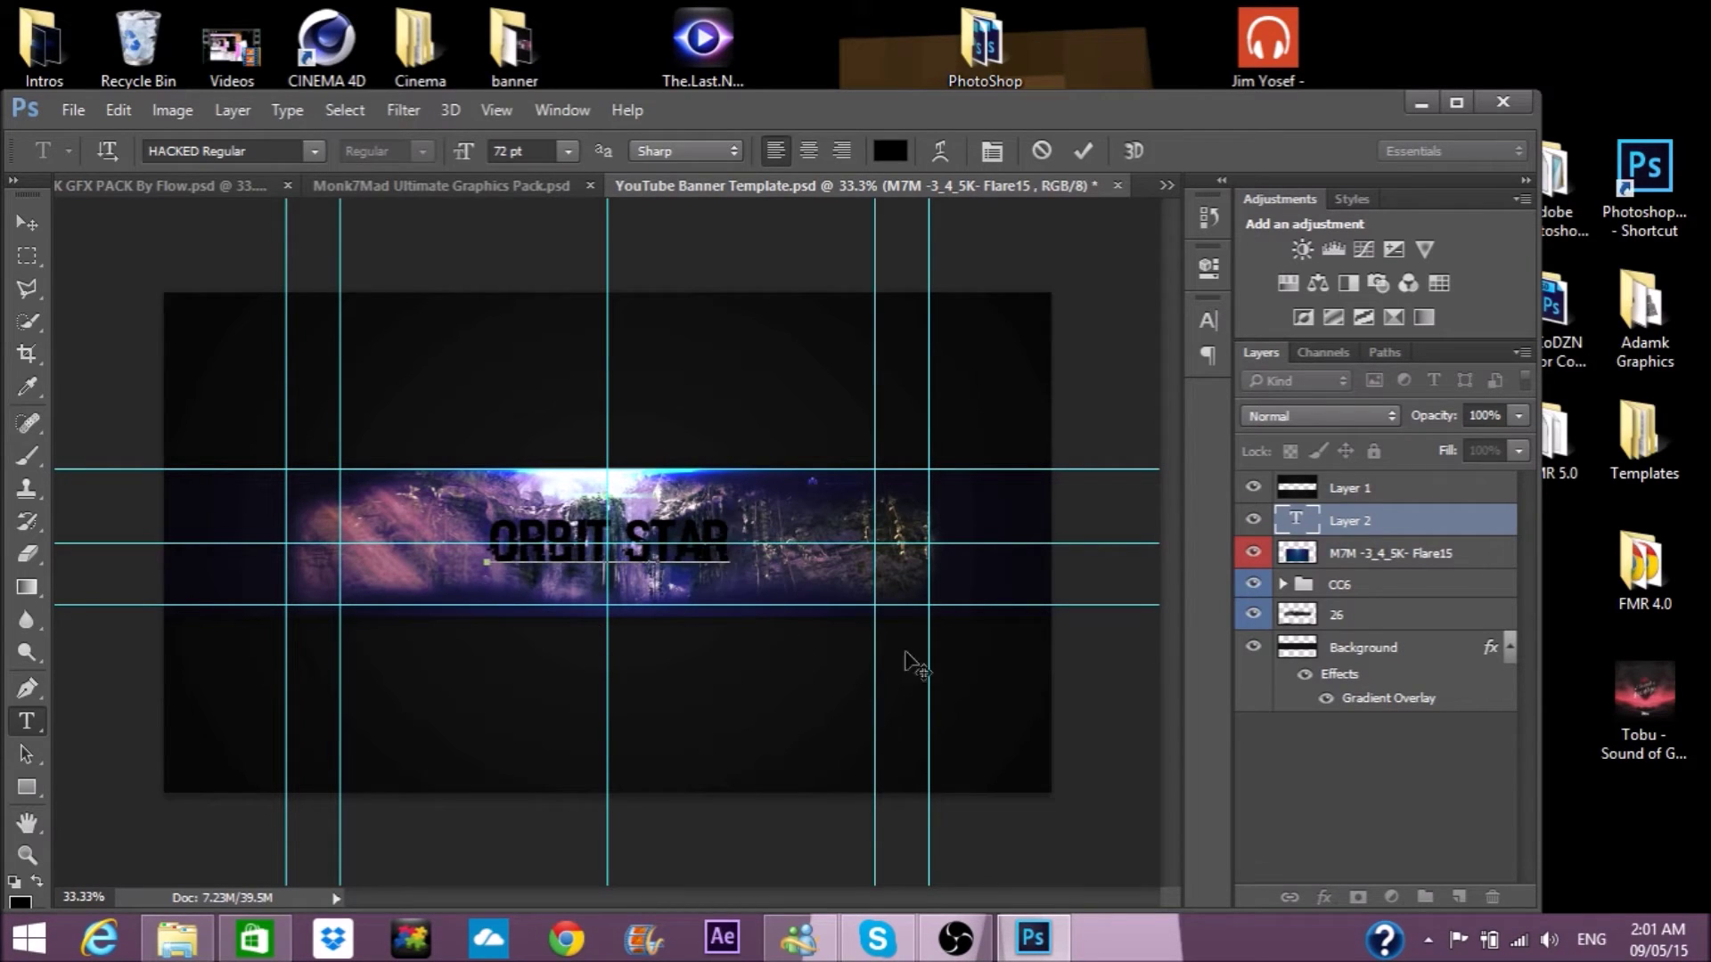
Enable the Drop Shadow and Outer Glow layer effects on the ORBIT STAR text.
right_click(1345, 518)
click(1340, 509)
right_click(1339, 508)
click(900, 190)
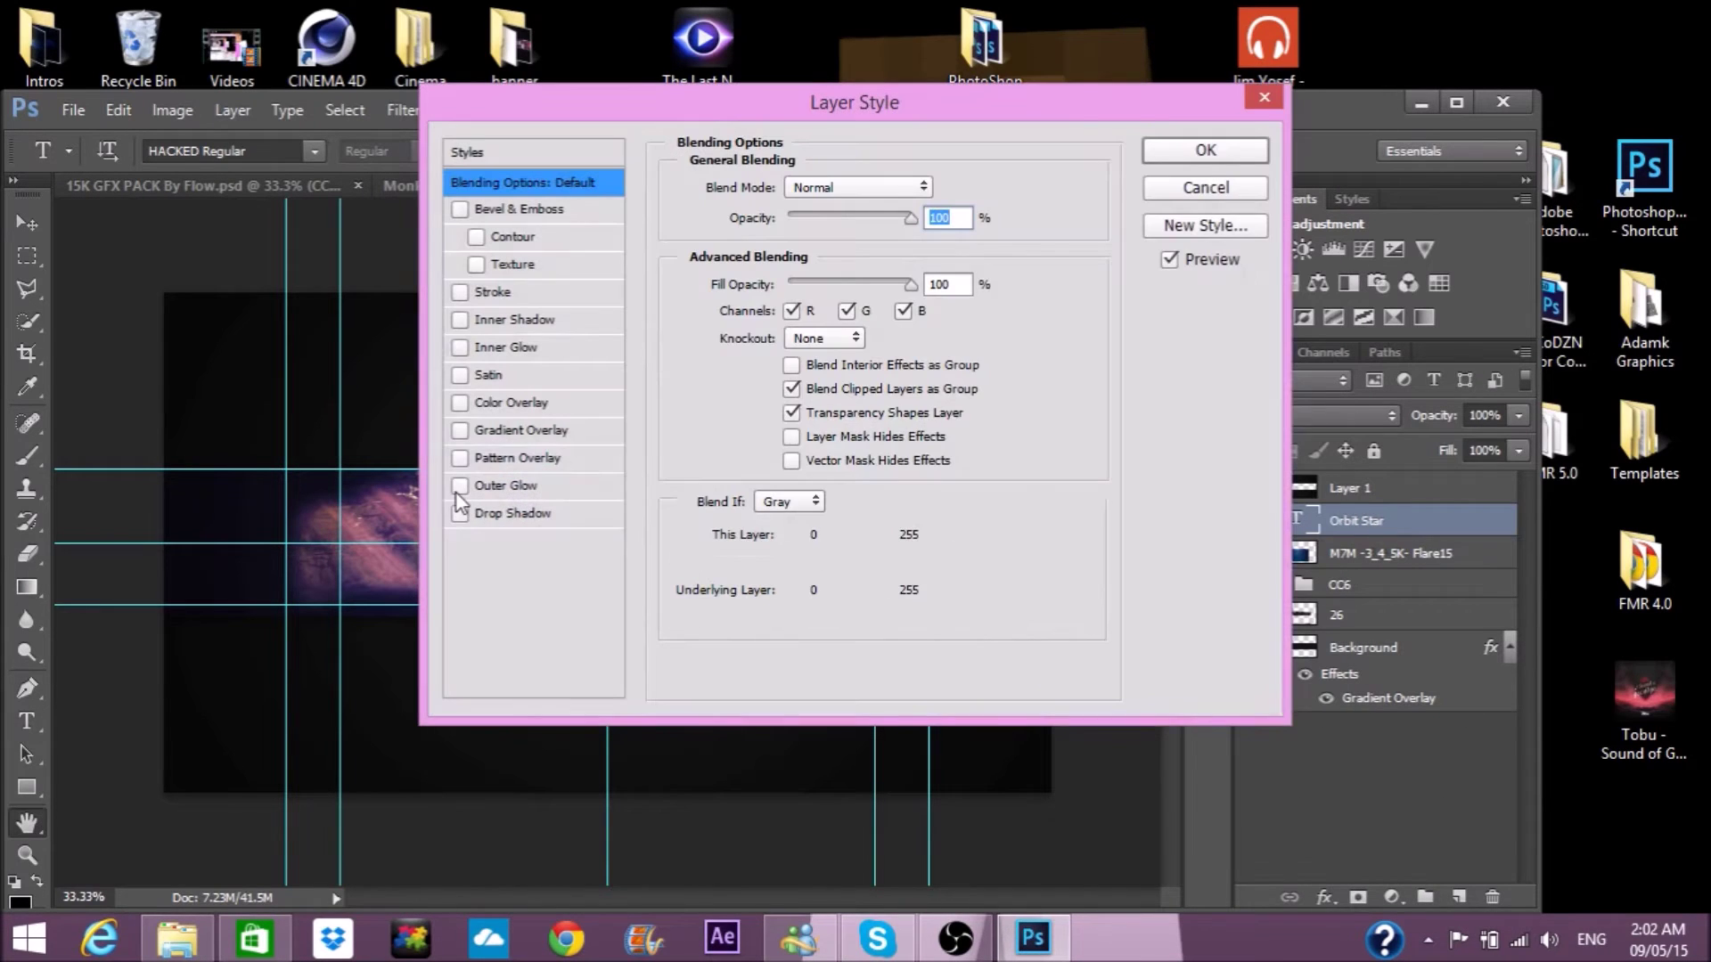
click(460, 513)
click(460, 486)
drag(612, 103, 1014, 98)
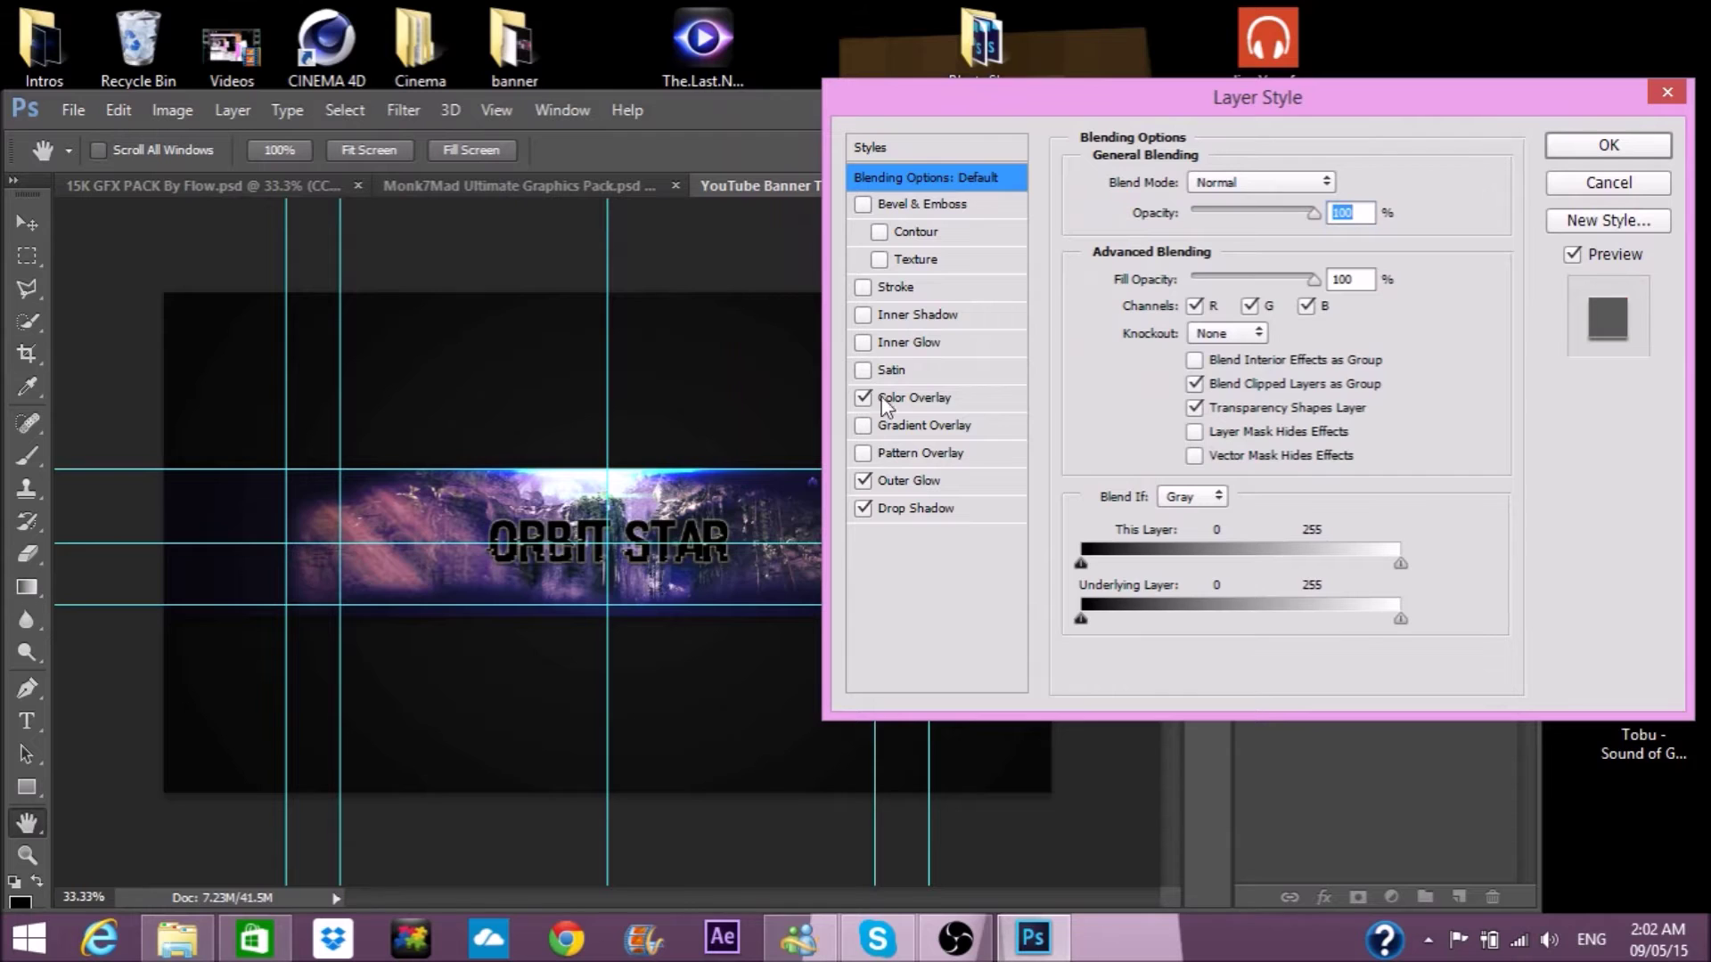
Add a Color Overlay to the text in white (ffffff).
click(864, 397)
click(1341, 182)
click(533, 214)
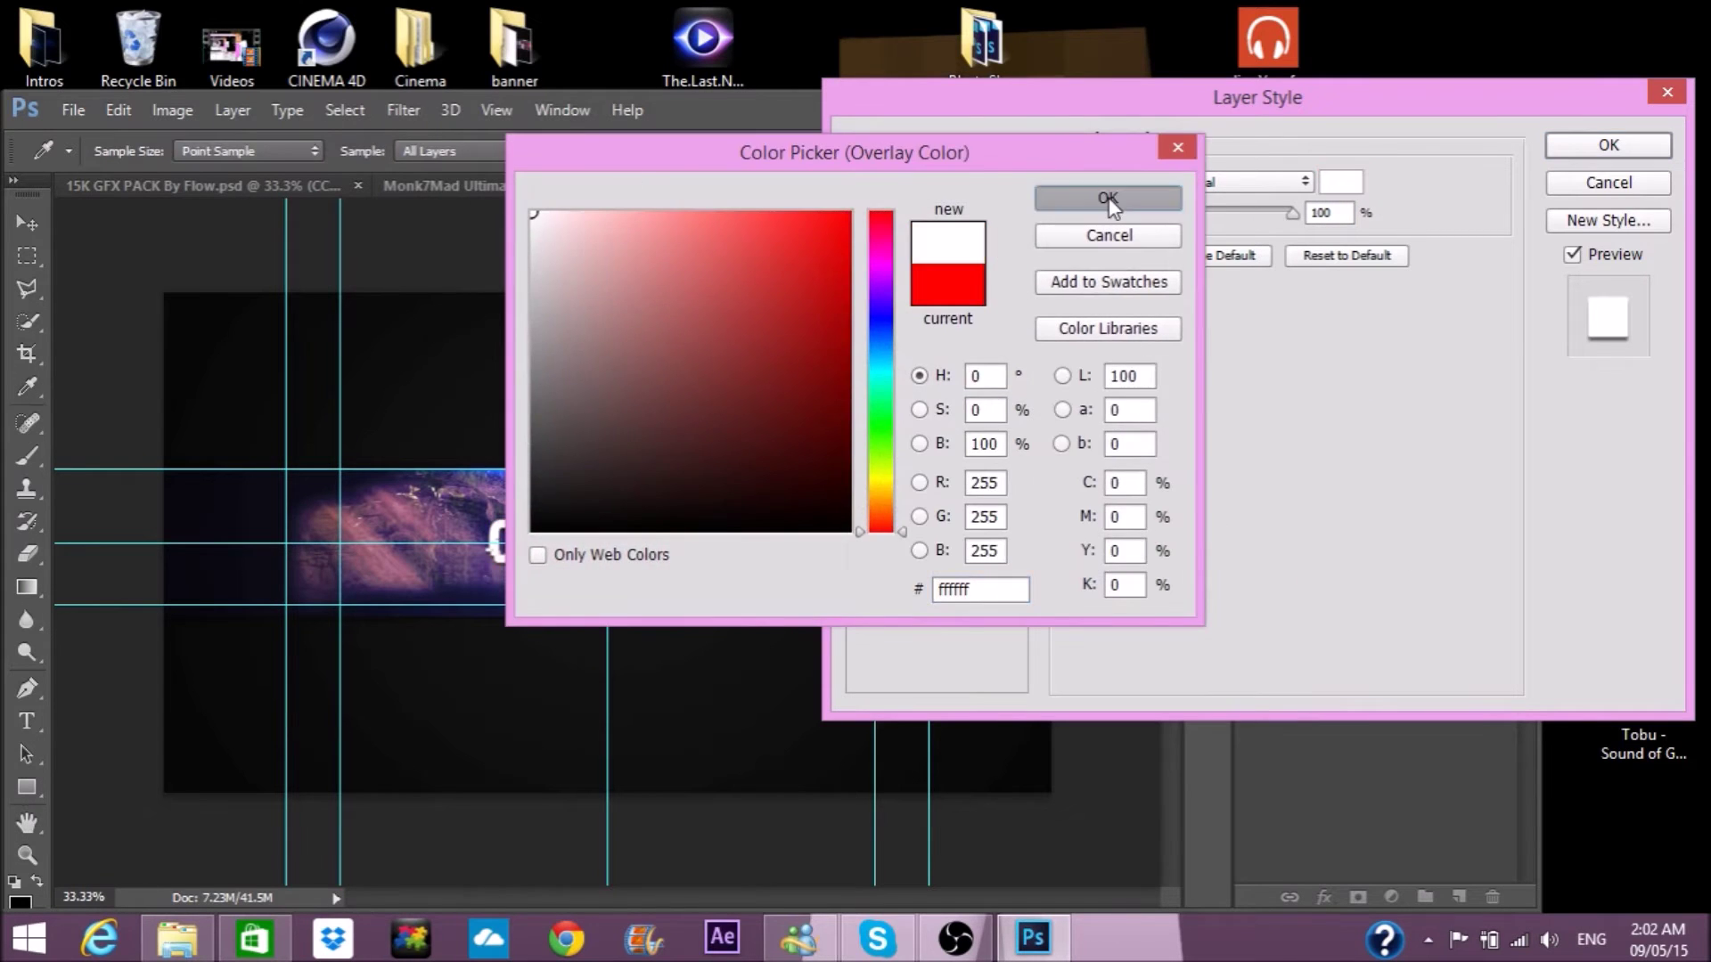
click(1109, 198)
Add a Gradient Overlay to the text with a gradient running from blue to white.
click(861, 424)
click(1305, 242)
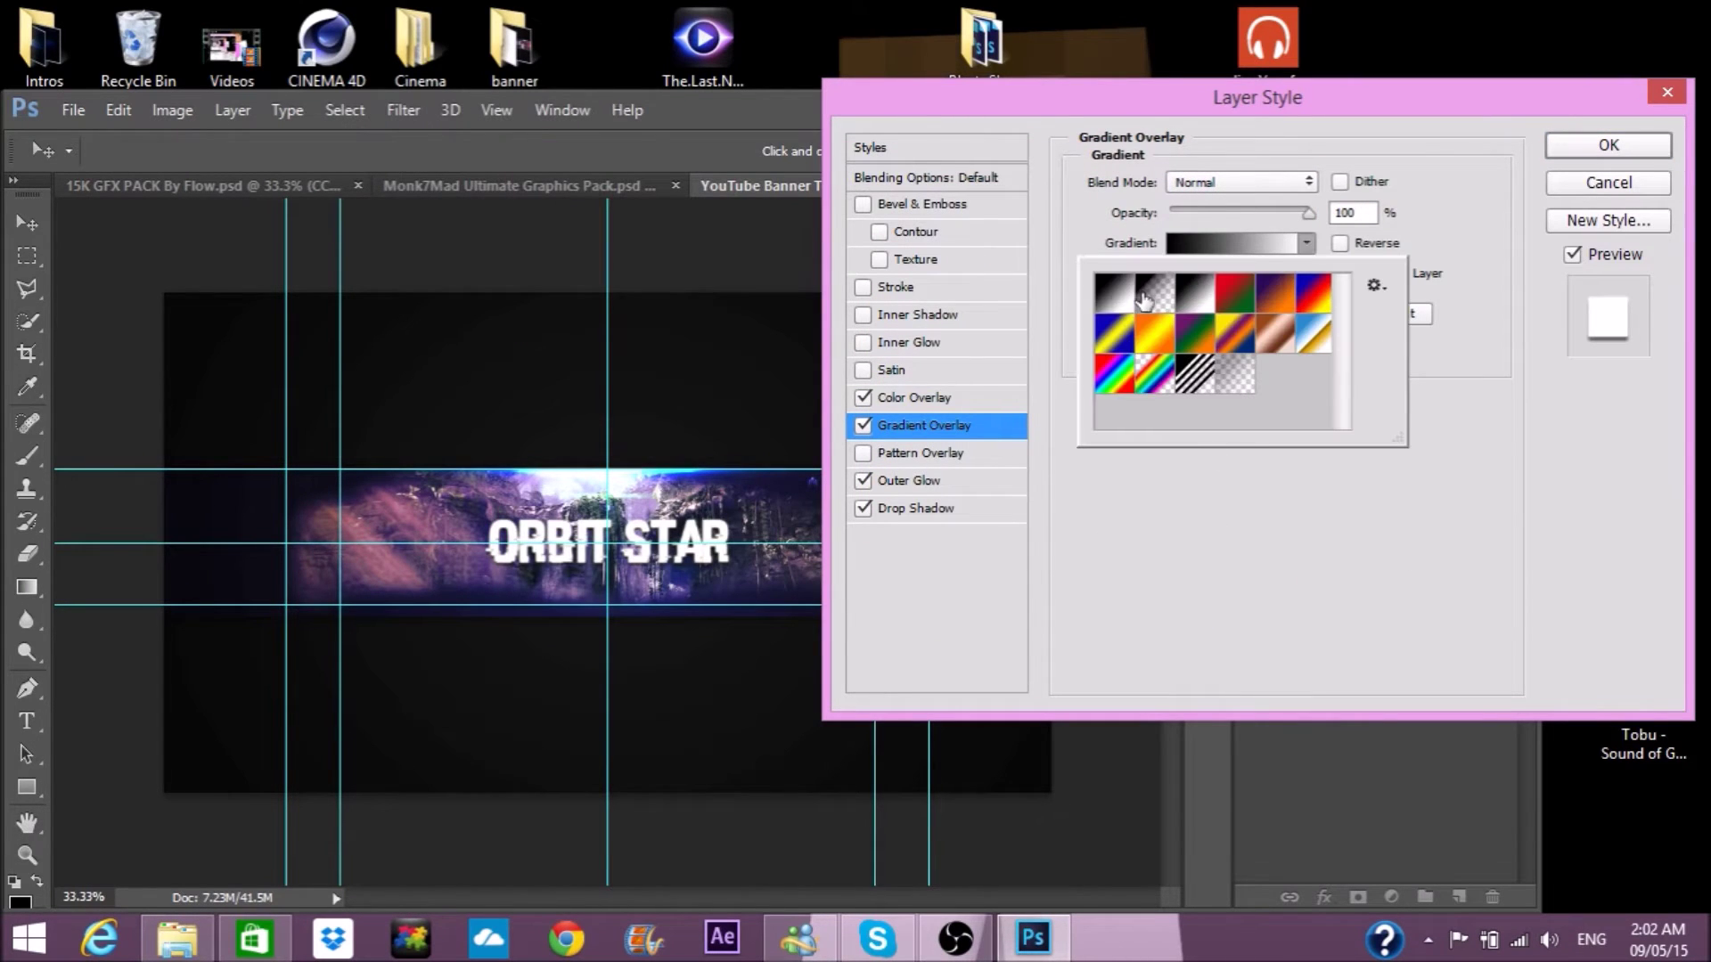
click(1485, 443)
click(1283, 246)
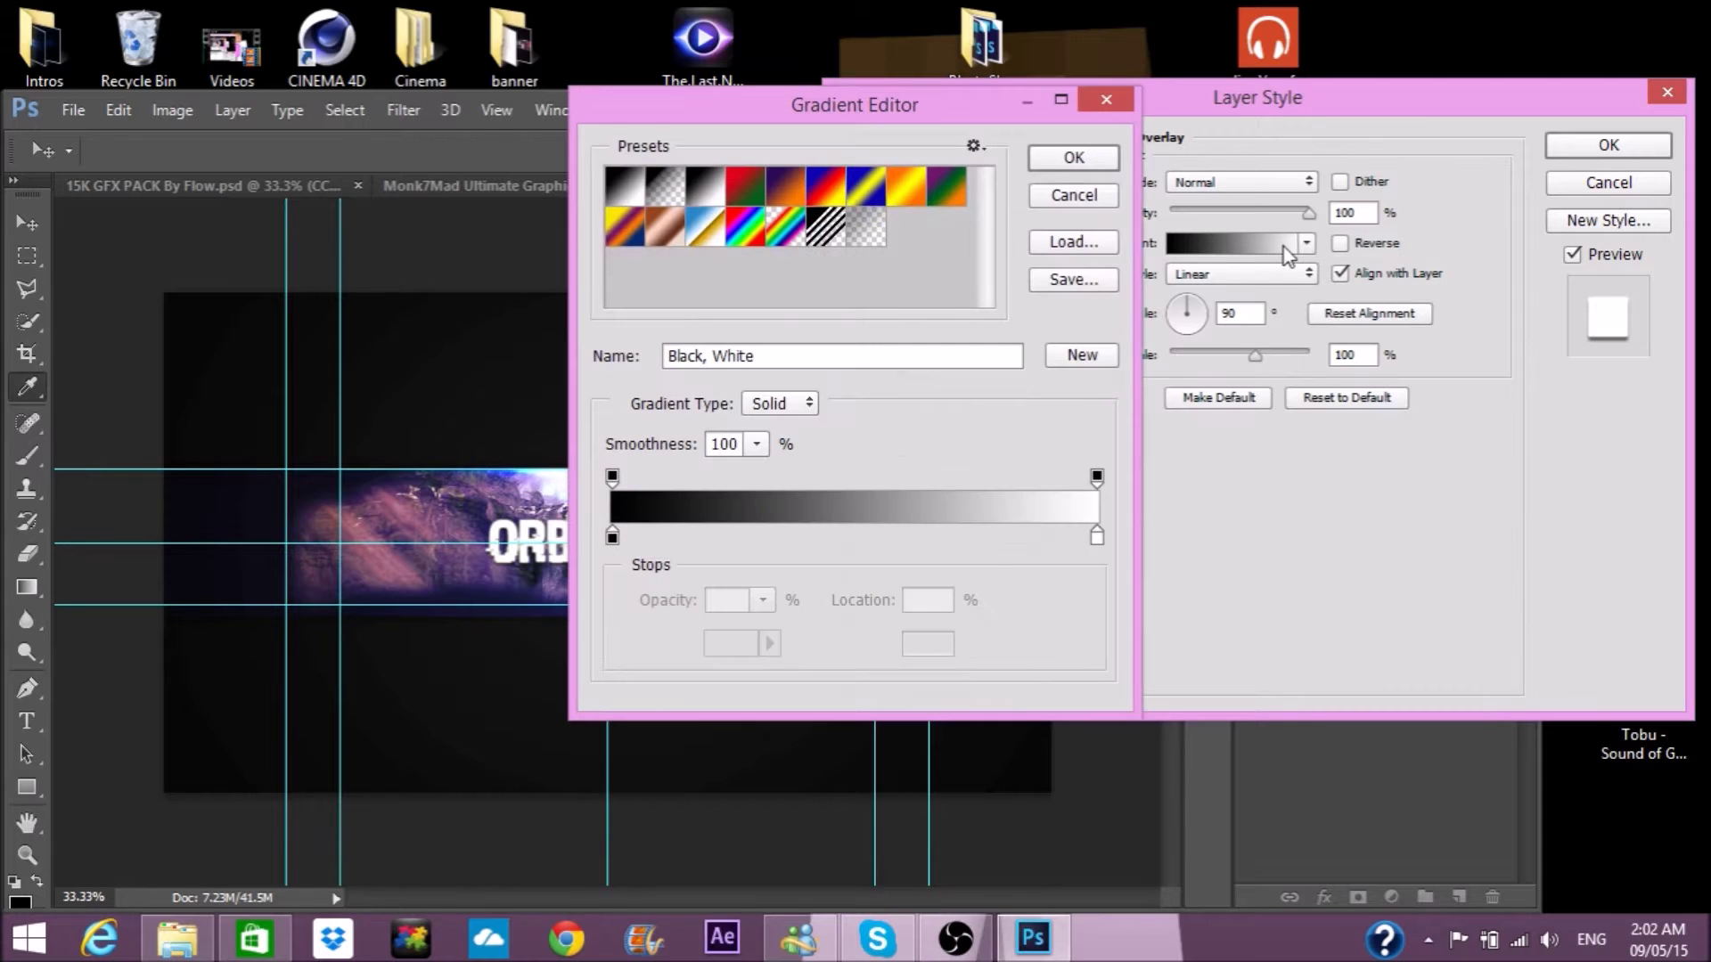
click(612, 536)
click(730, 642)
click(828, 247)
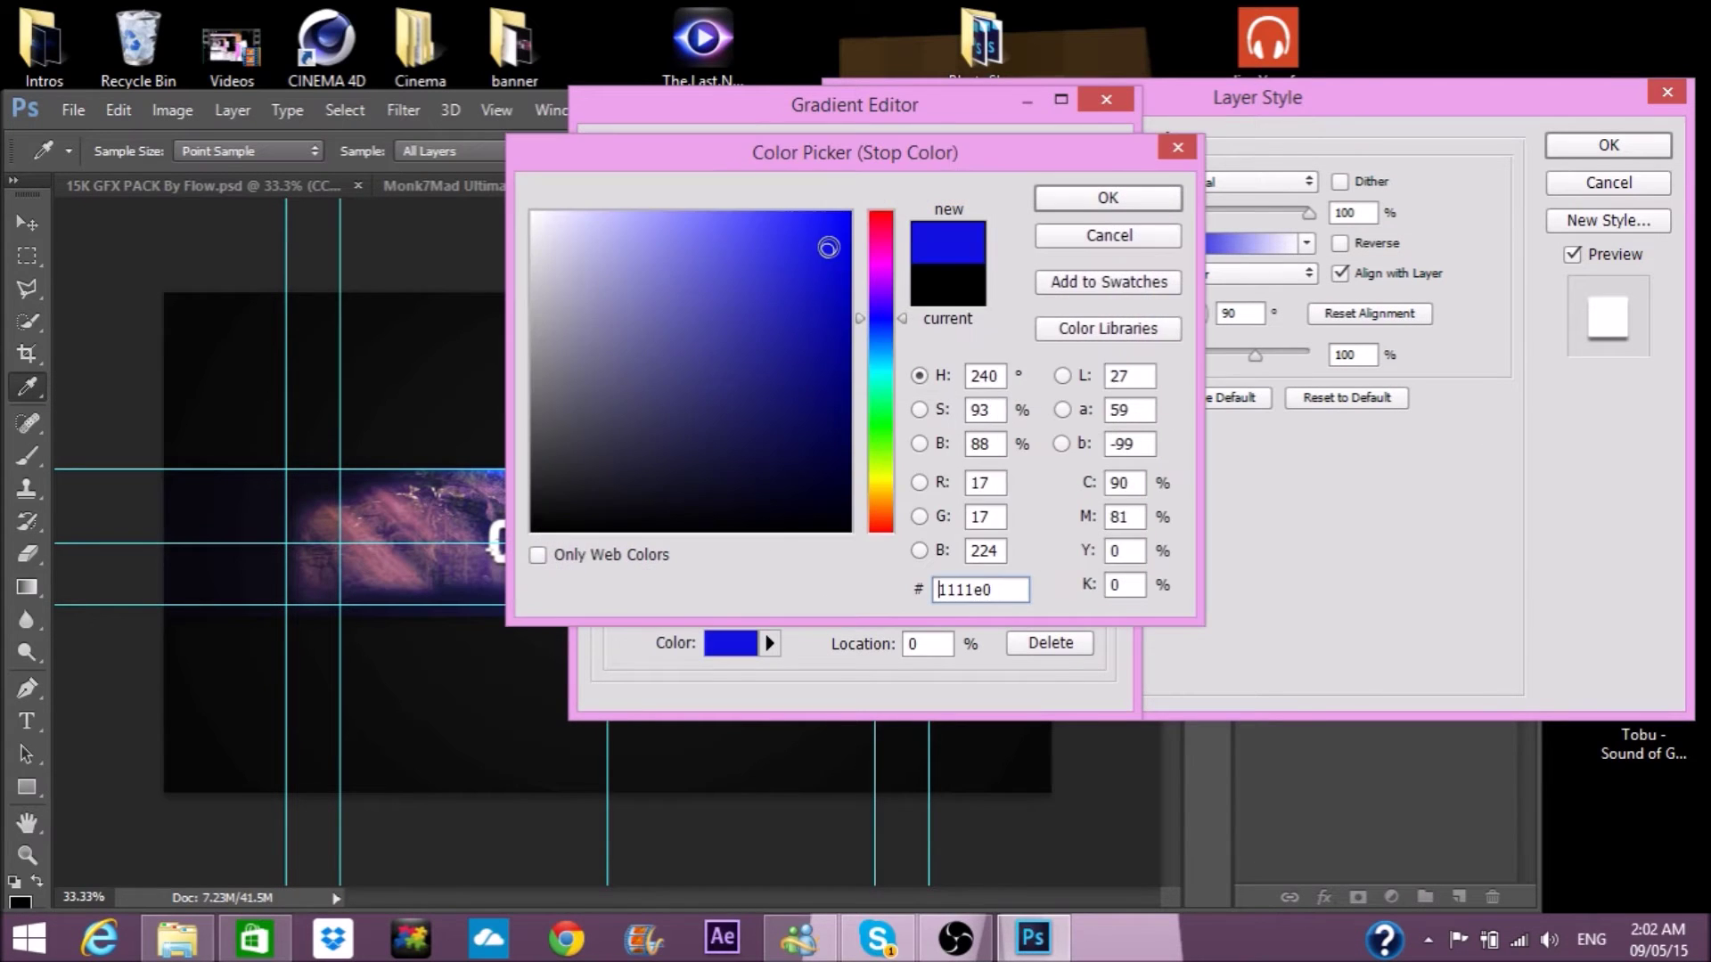
click(1108, 198)
click(1073, 158)
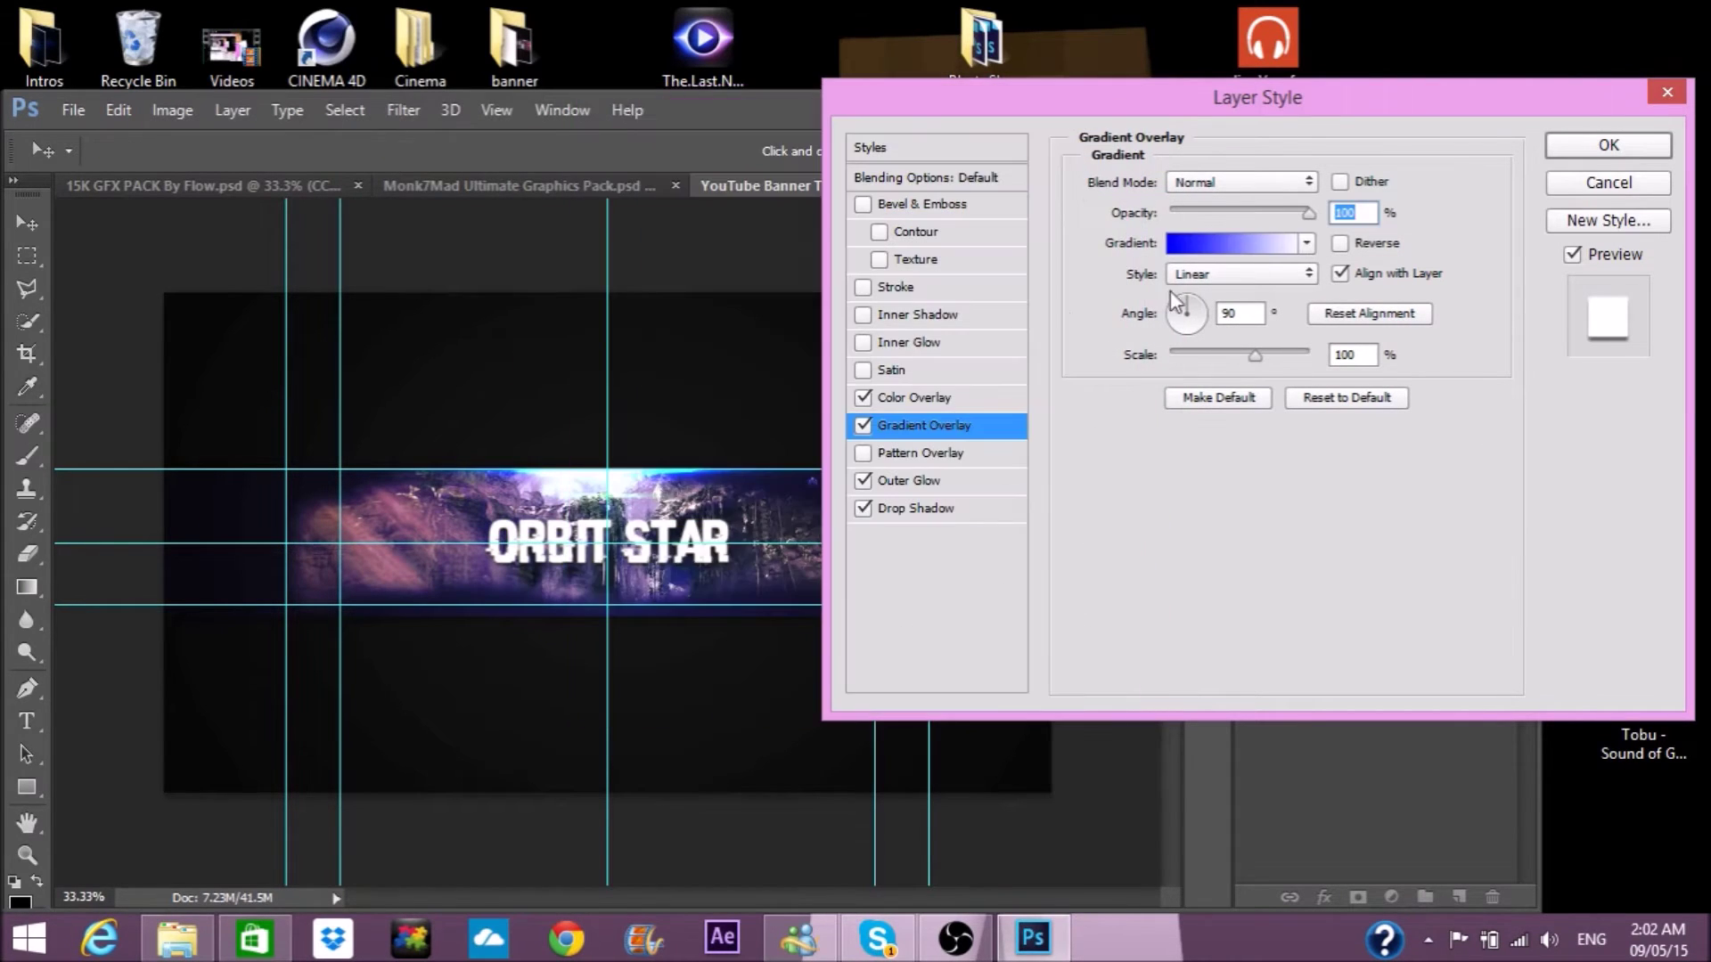
Set the Gradient Overlay to Color Dodge with 33% opacity and 63% scale.
drag(1258, 356, 1315, 362)
drag(1308, 212, 1275, 215)
drag(1266, 371, 1239, 368)
click(1307, 184)
click(1198, 372)
drag(1246, 360, 1214, 360)
click(864, 397)
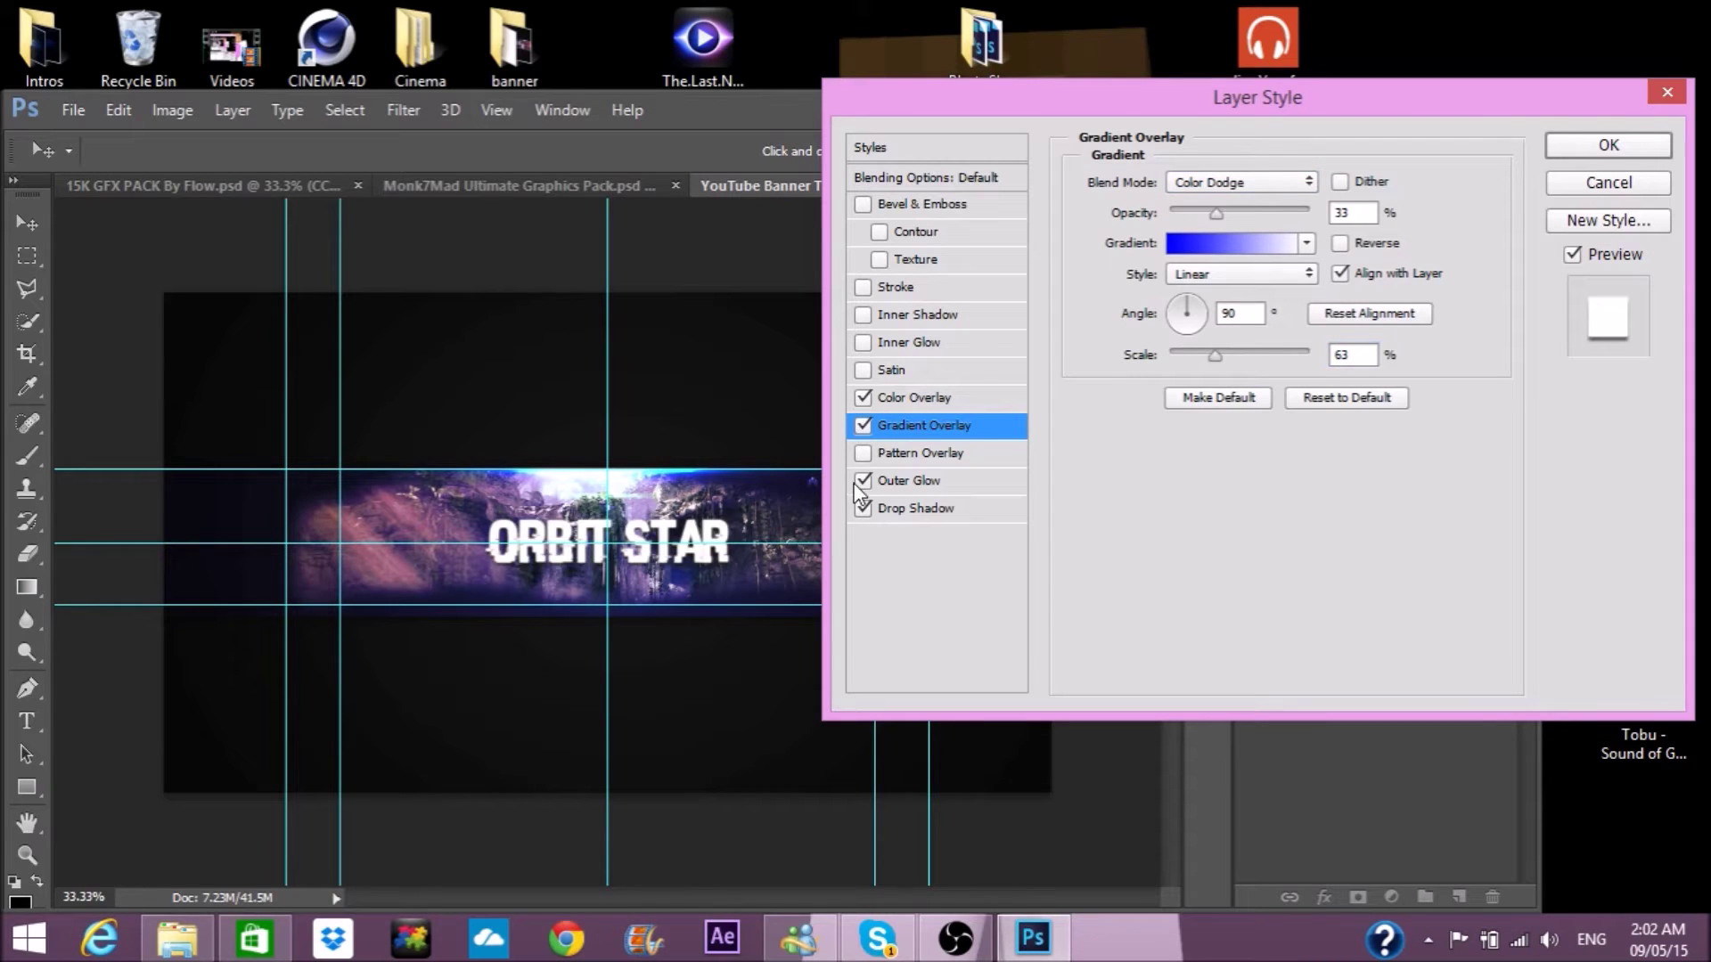
click(906, 481)
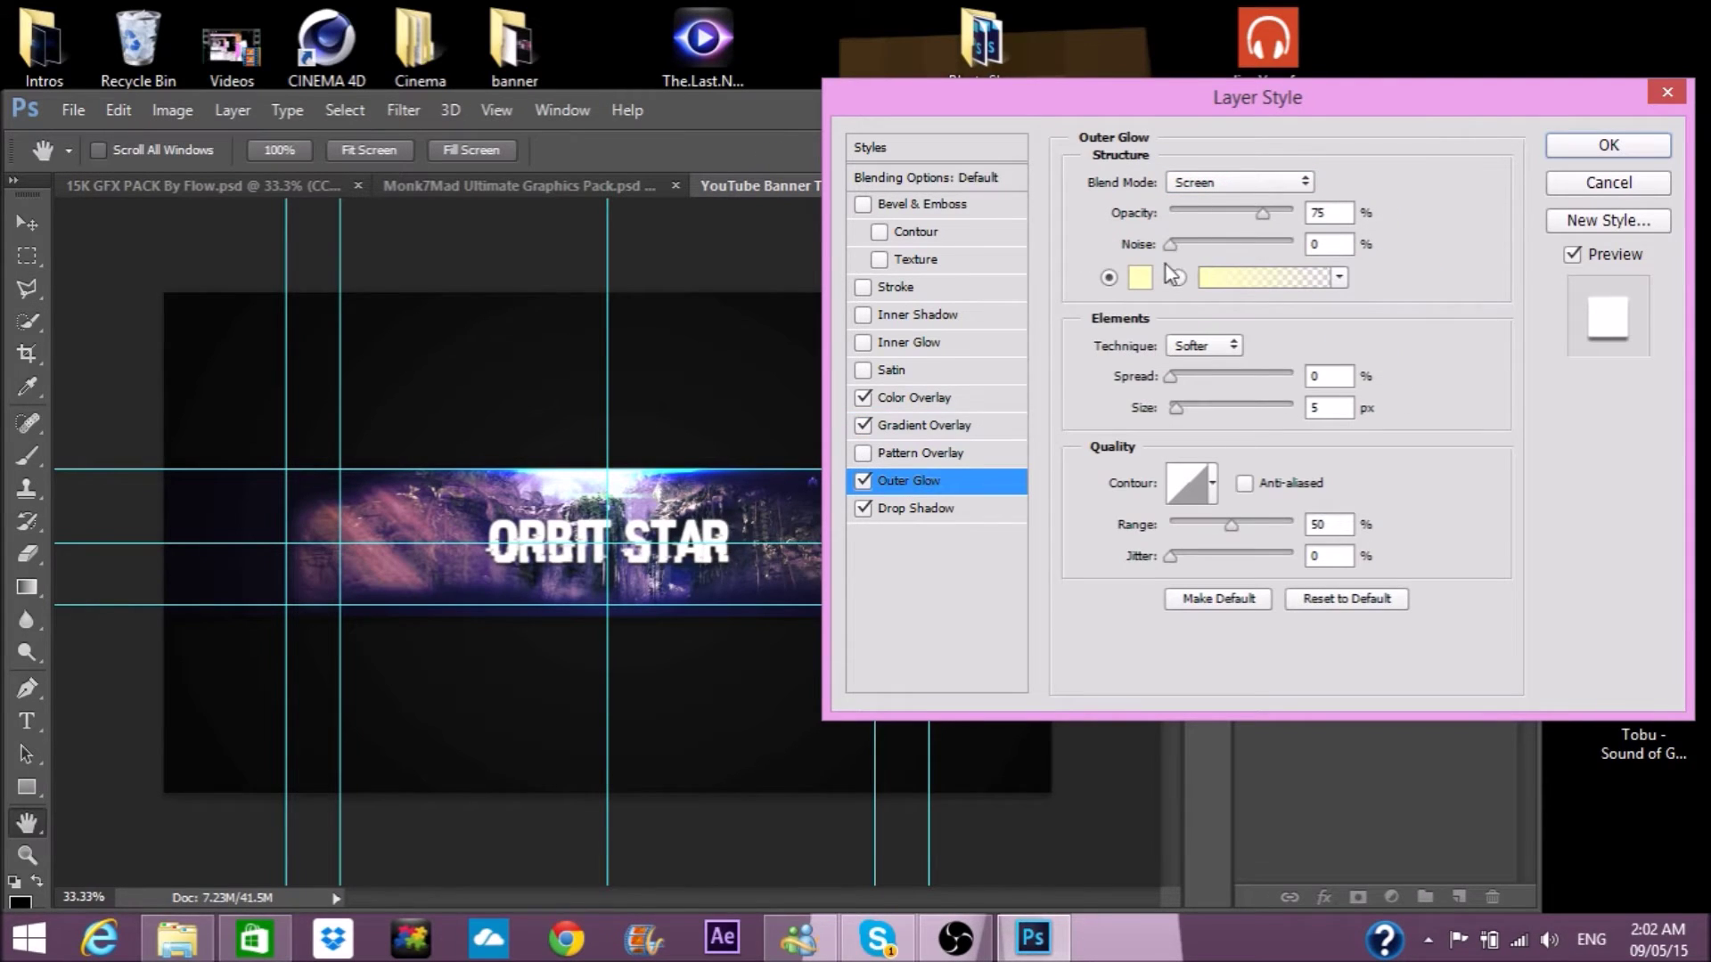
click(869, 288)
click(865, 288)
click(858, 319)
click(858, 319)
Add a cyan Inner Glow to the text with 100% opacity and 44% noise.
click(860, 338)
click(891, 342)
click(1140, 278)
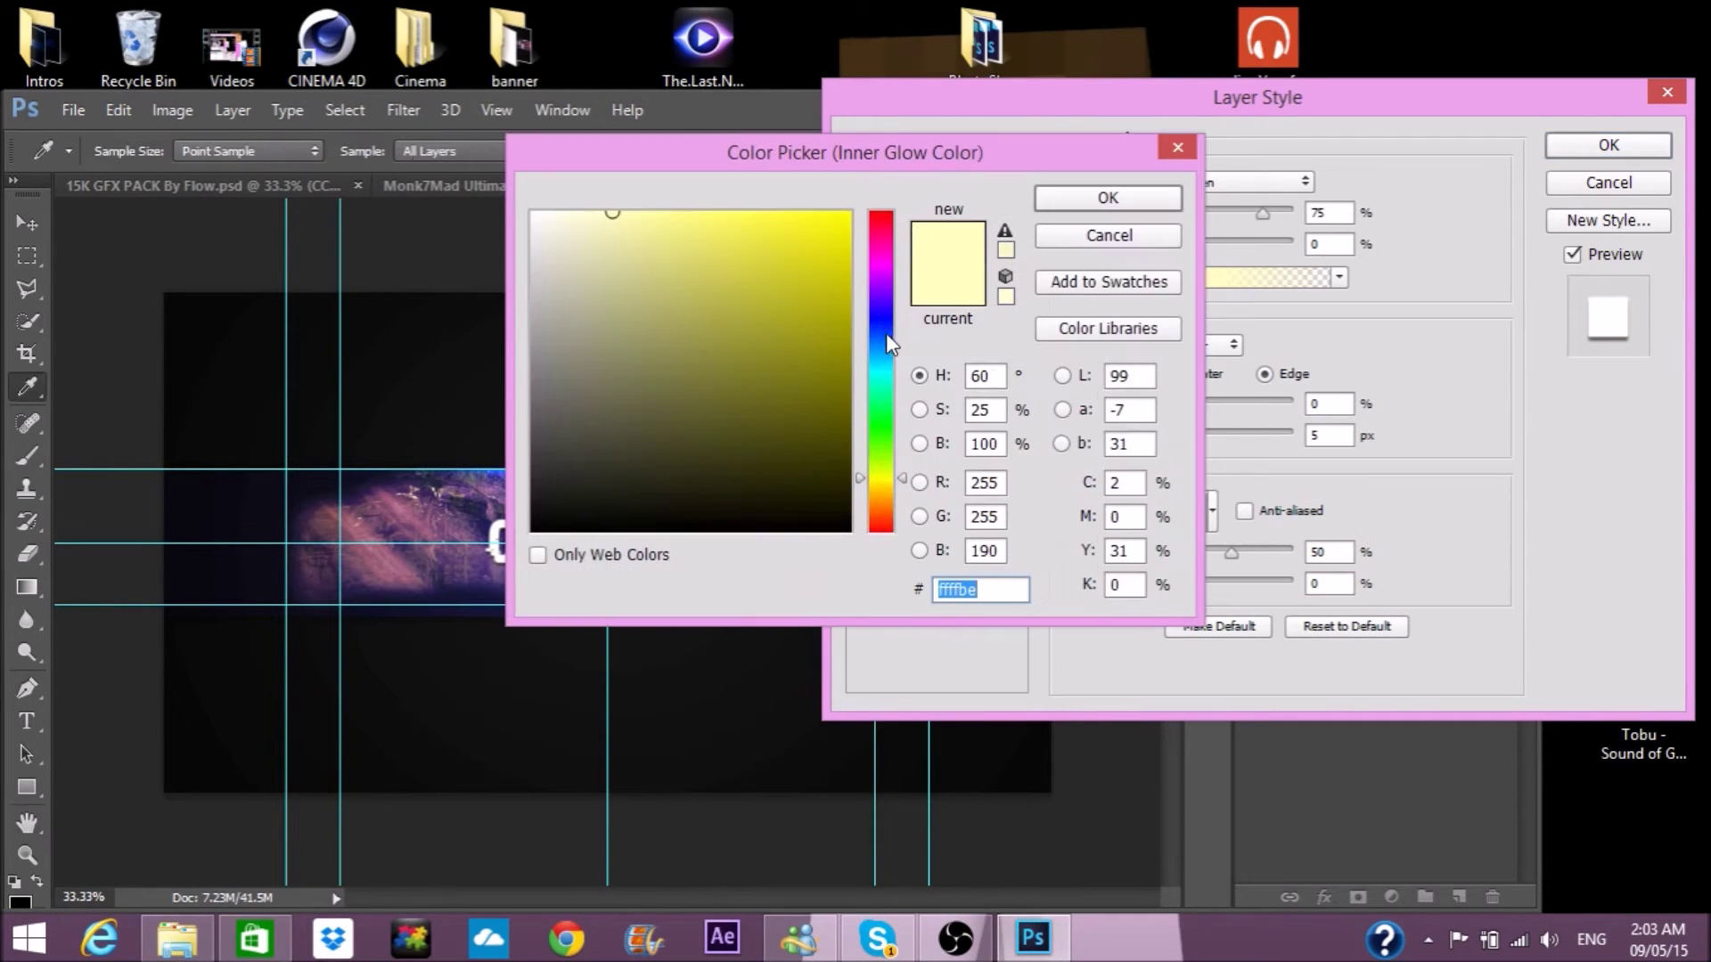
click(881, 371)
click(1087, 196)
click(1179, 249)
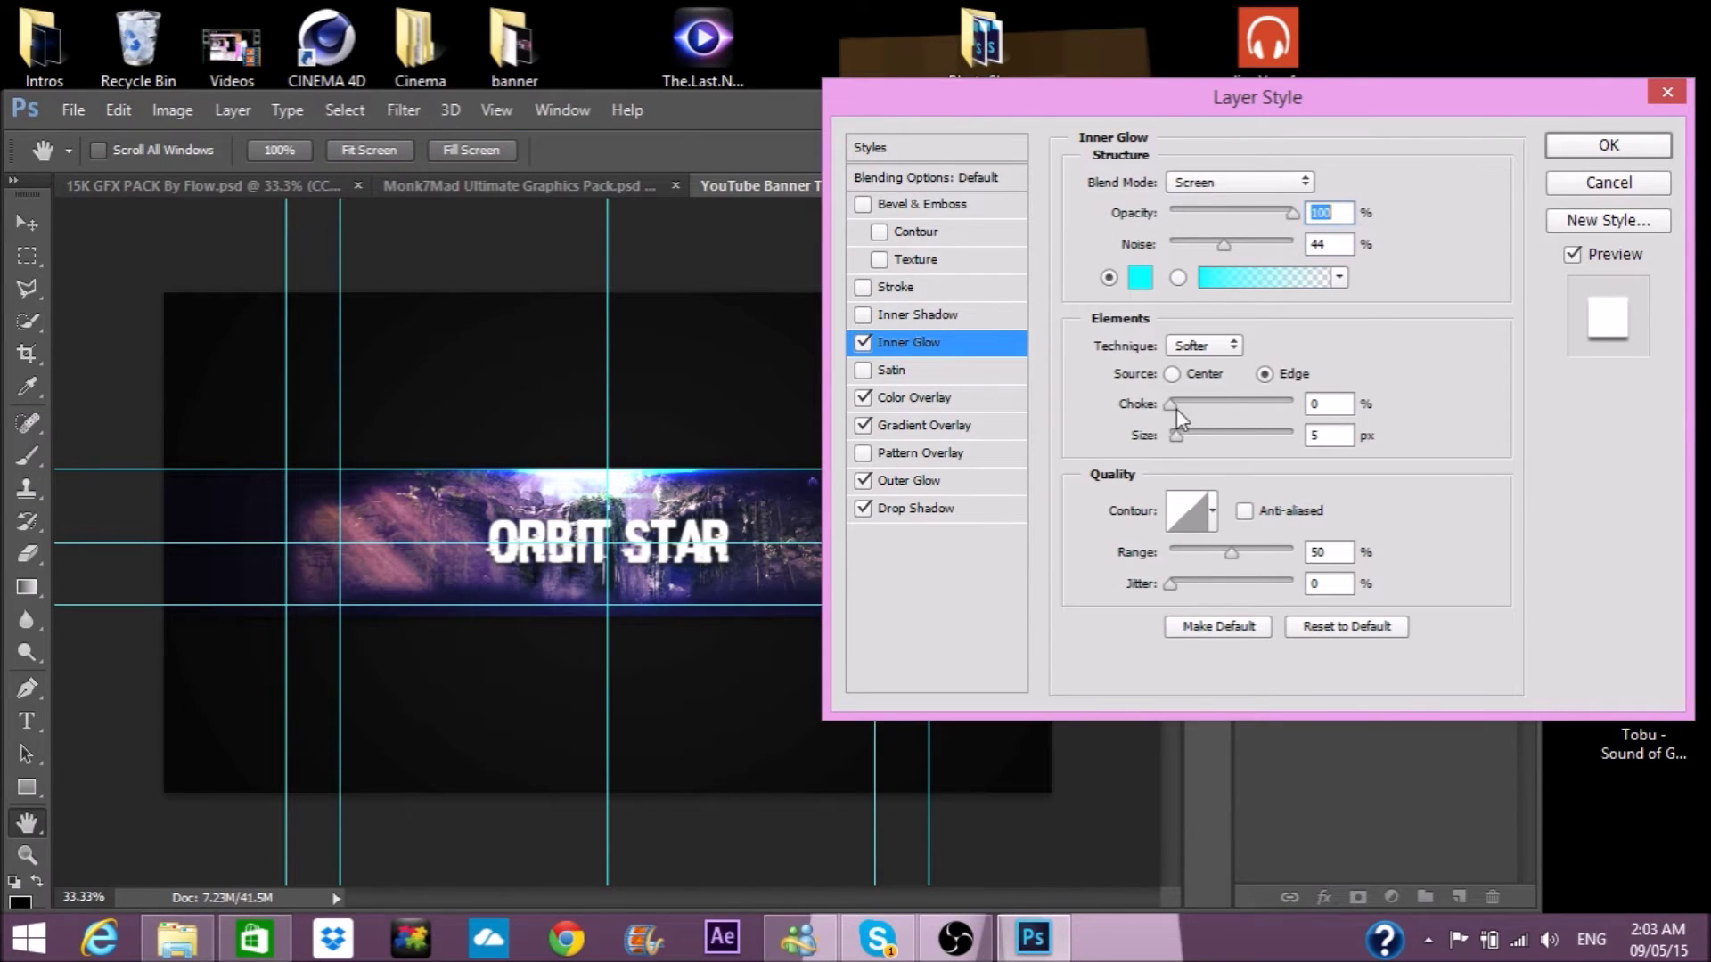
Set the Inner Glow technique to Precise with 57% choke and a size of 172 px.
drag(1173, 404, 1241, 407)
click(1204, 345)
click(1205, 367)
drag(1226, 437, 1260, 441)
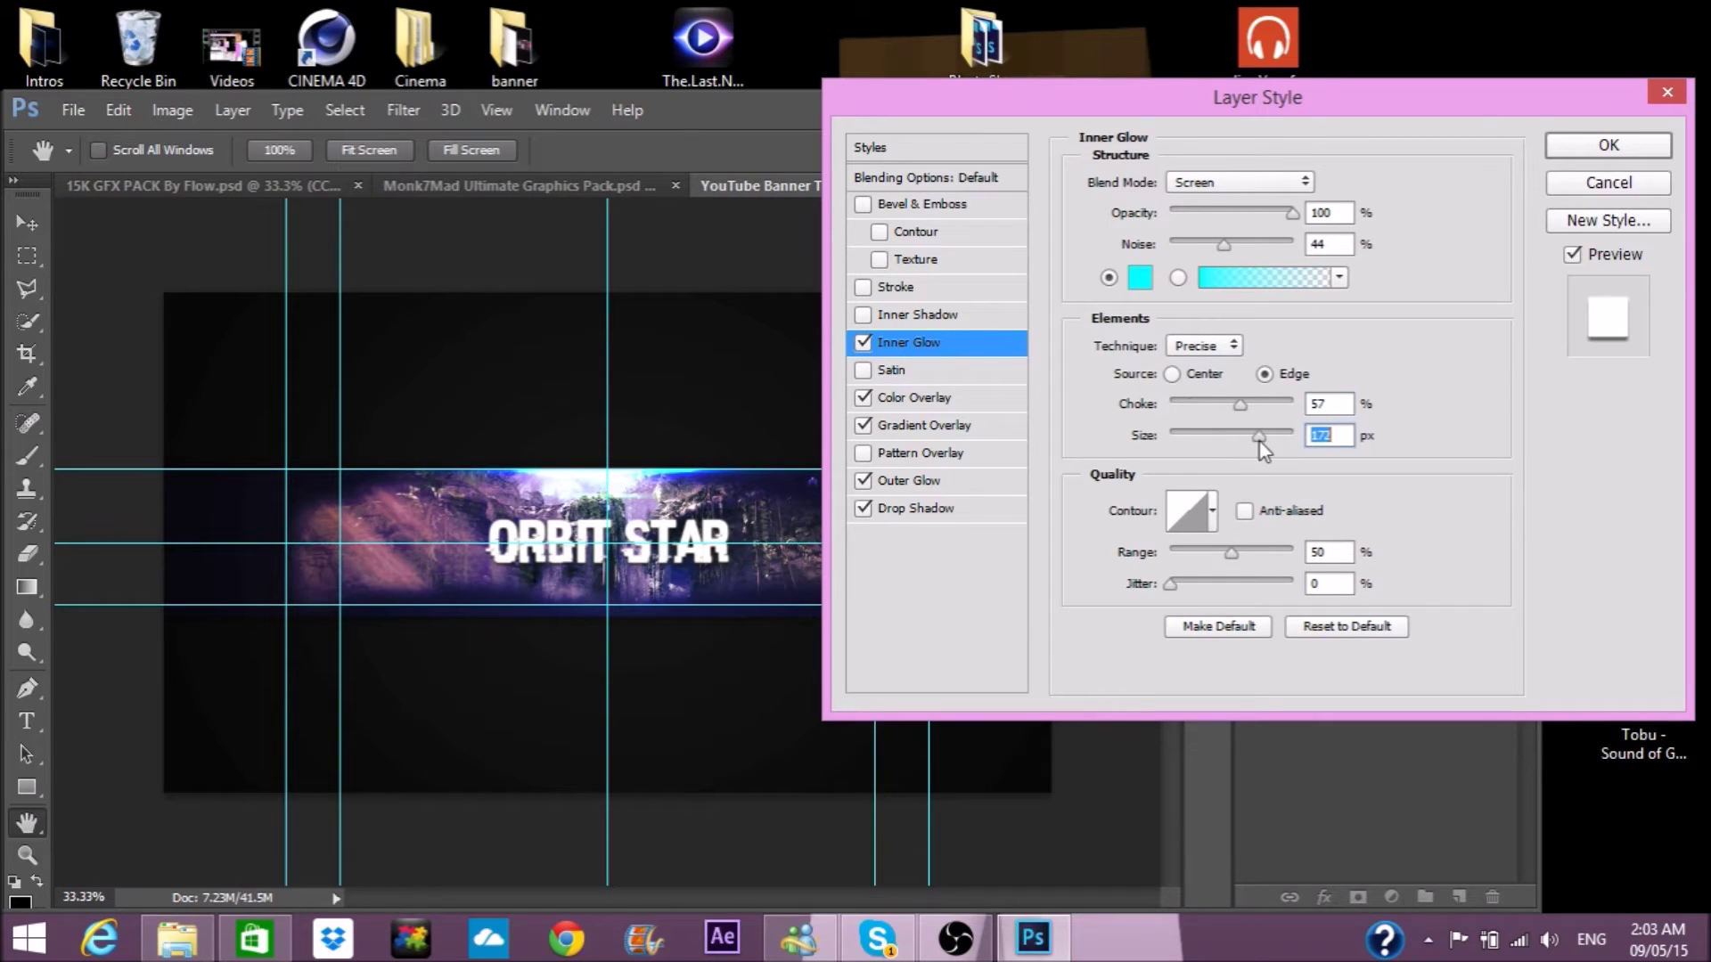
Set the text's Inner Glow source to Center and give its Drop Shadow an 18% spread and a size of 207 px.
click(1173, 374)
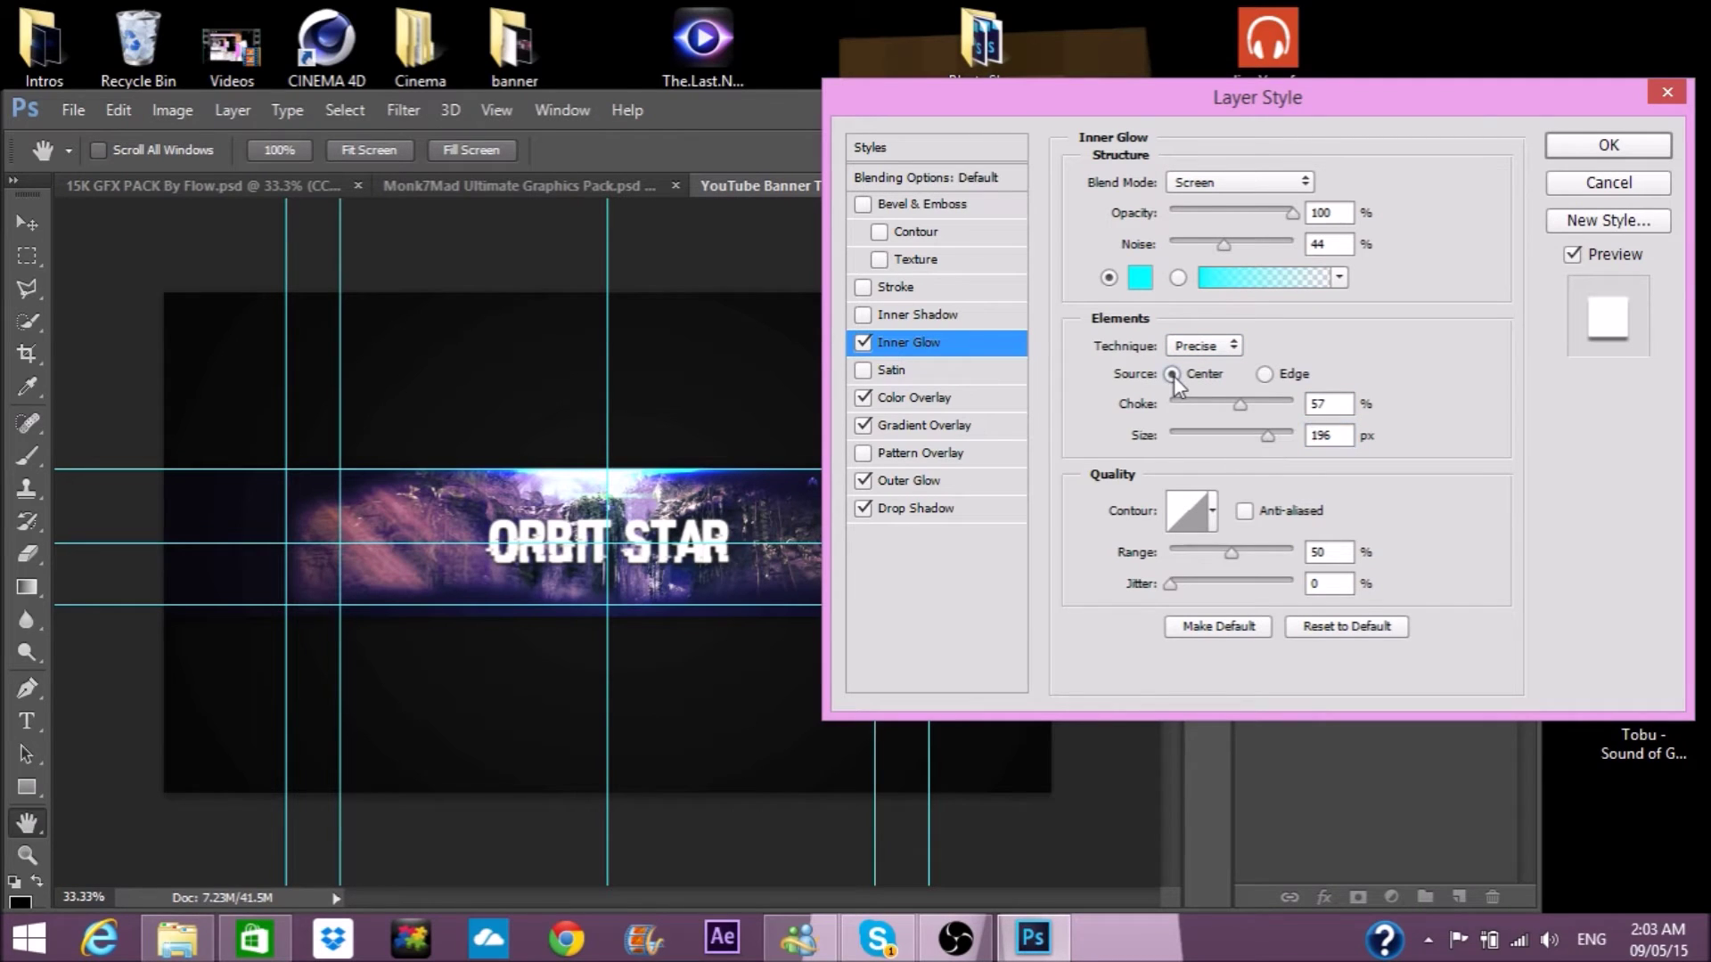
click(917, 510)
drag(1176, 357, 1273, 357)
drag(1168, 324, 1196, 332)
drag(1174, 476, 1194, 478)
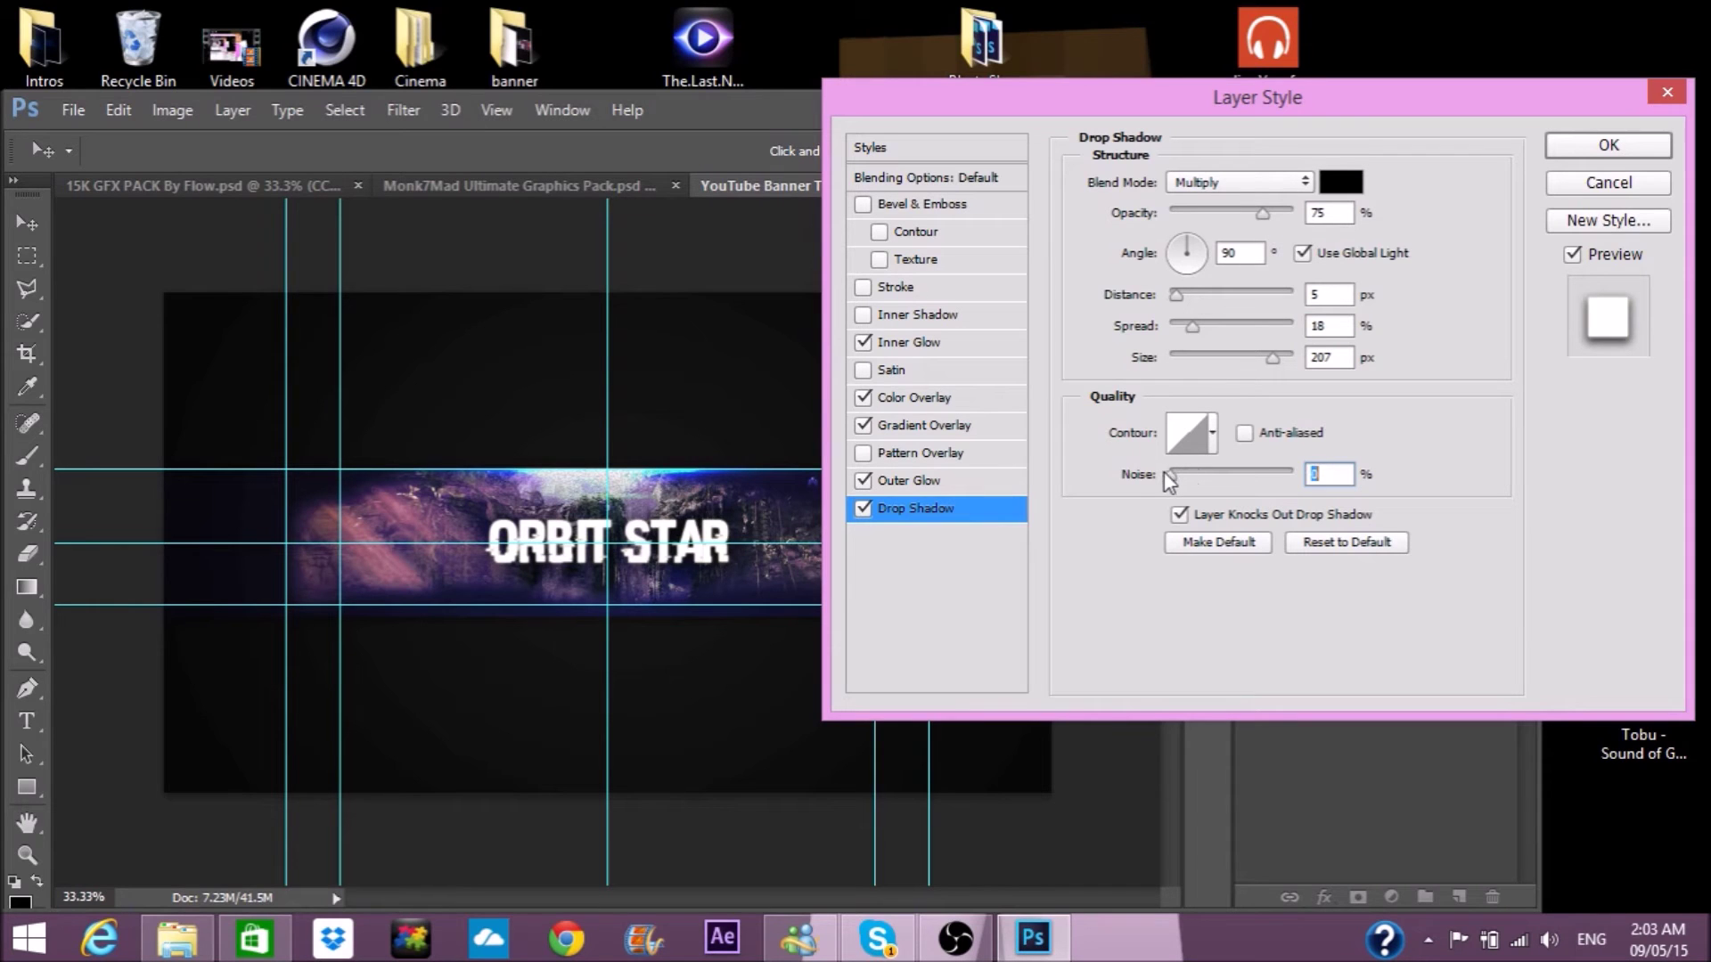
click(1608, 144)
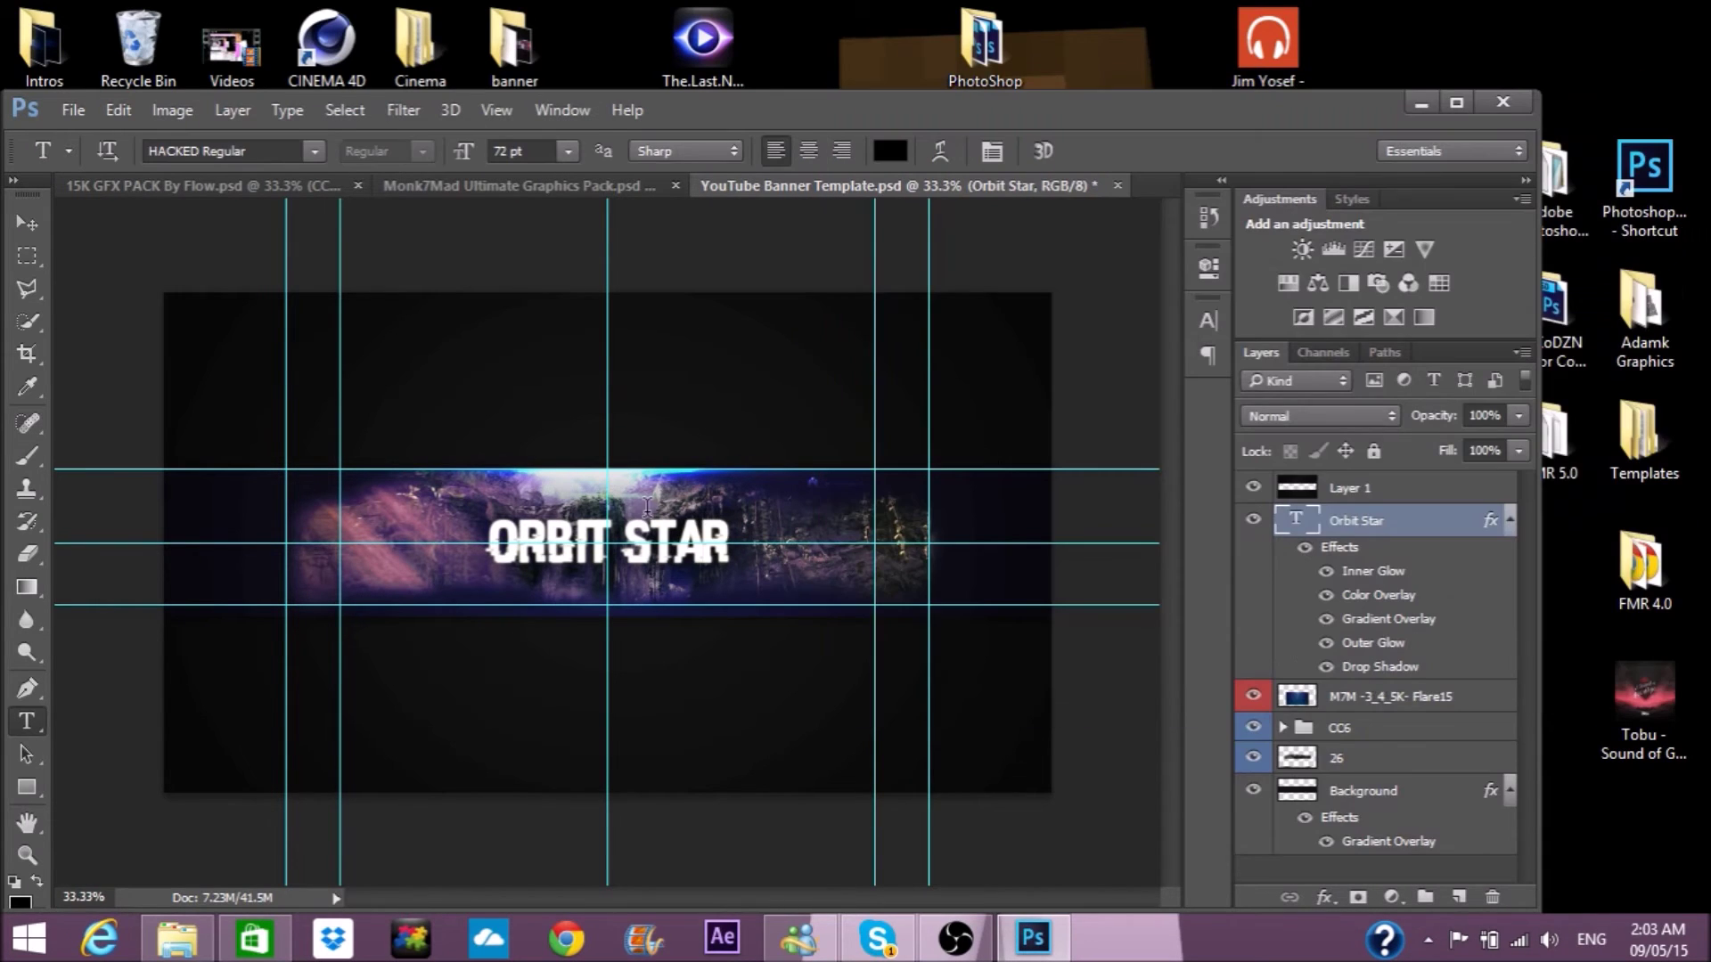
Look through the layer groups of the Monk7Mad Ultimate Graphics Pack, switching colour correction visibility, for another banner asset.
click(455, 185)
drag(1527, 677, 1521, 595)
click(1459, 672)
scroll(1522, 605, down, 2)
click(1303, 684)
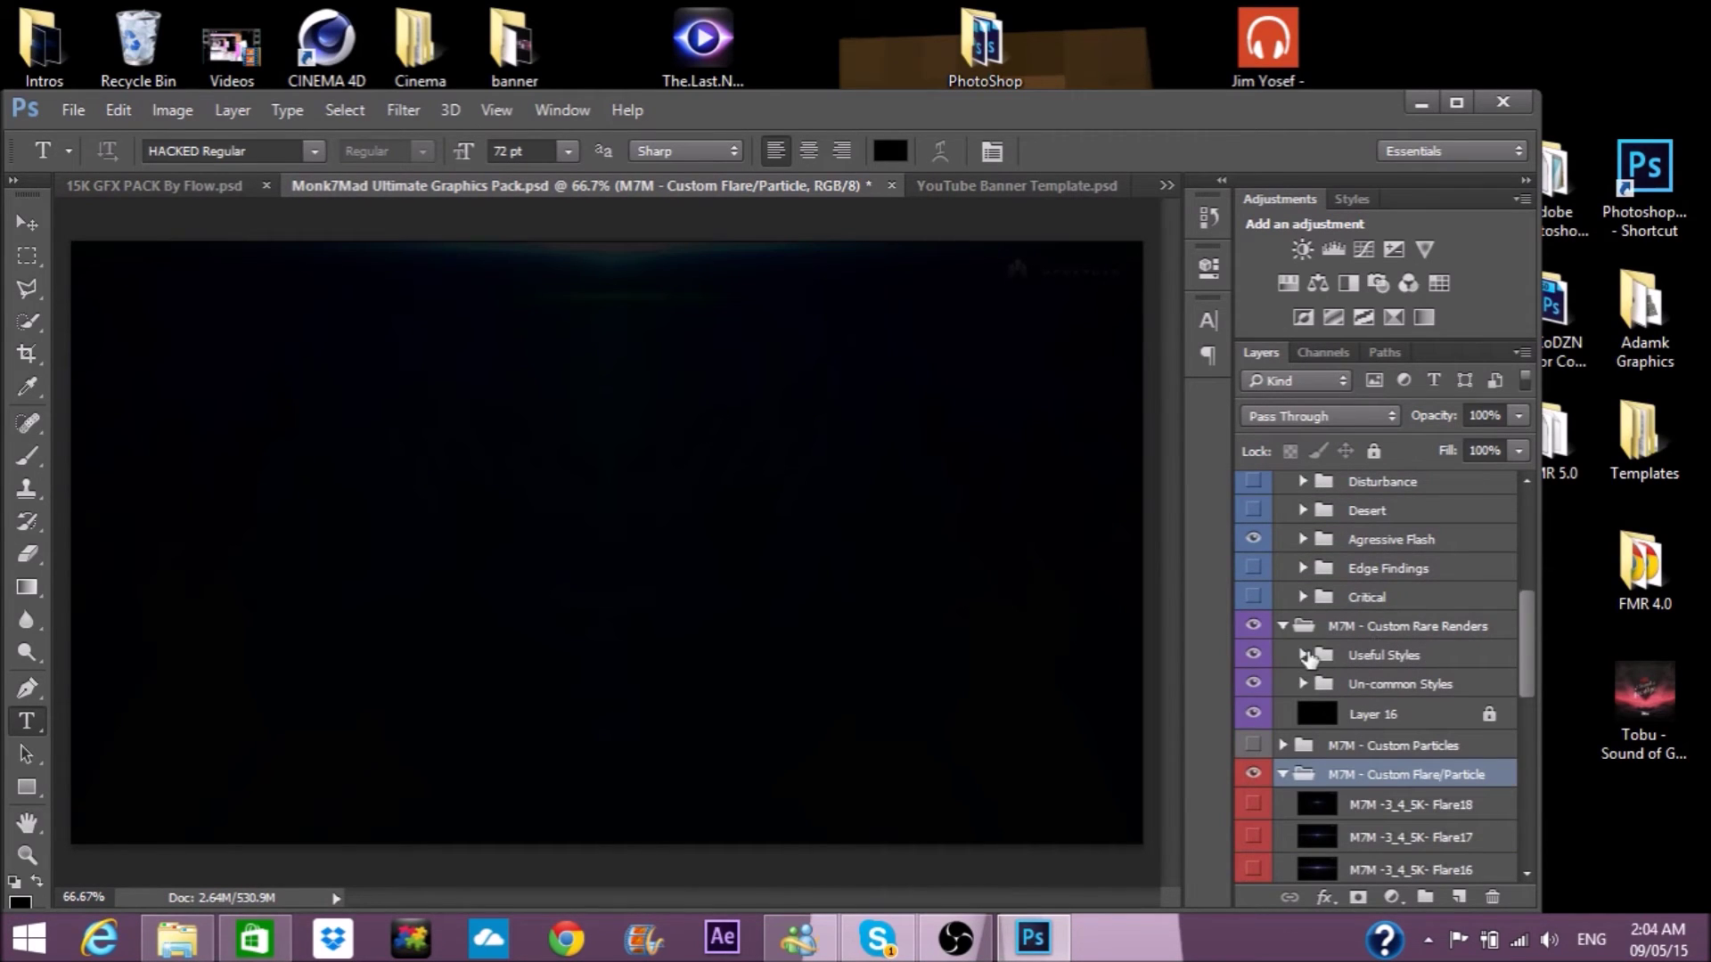
click(1356, 598)
click(1253, 539)
scroll(1524, 644, up, 2)
click(1253, 748)
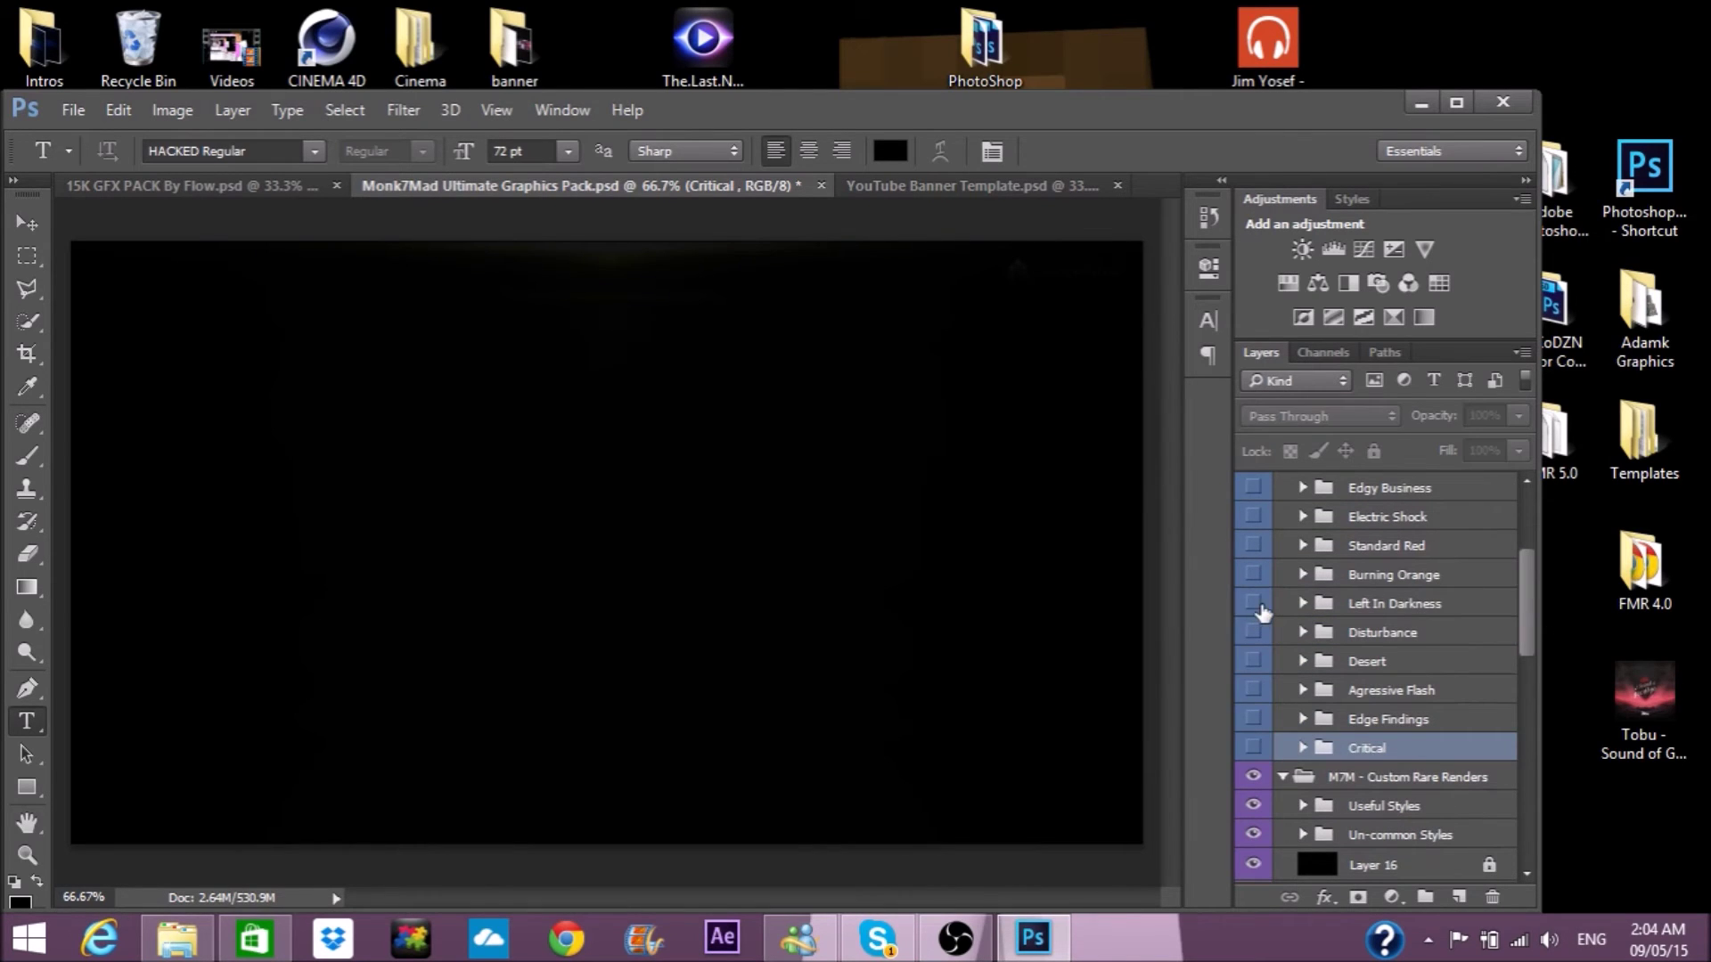
scroll(1527, 610, up, 3)
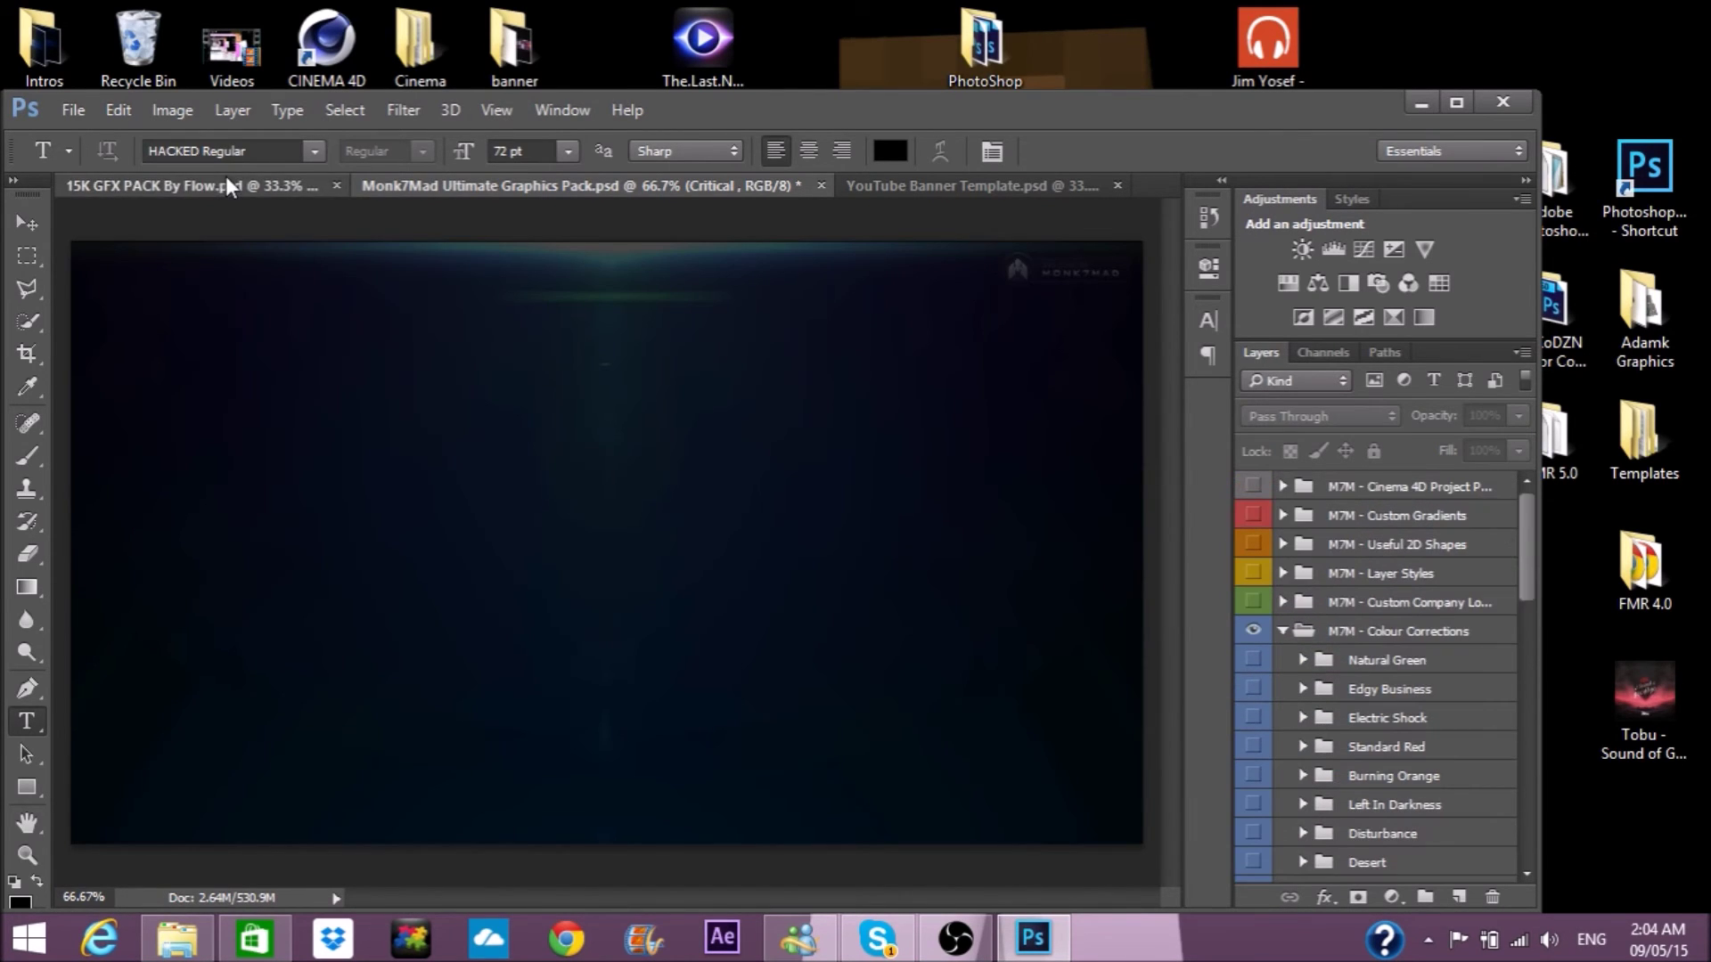
Hide the wallpaper and colour correction layers in the 15K GFX PACK document.
click(229, 185)
drag(1252, 868, 1251, 554)
scroll(1528, 581, up, 2)
drag(1253, 659, 1253, 487)
drag(1527, 535, 1528, 640)
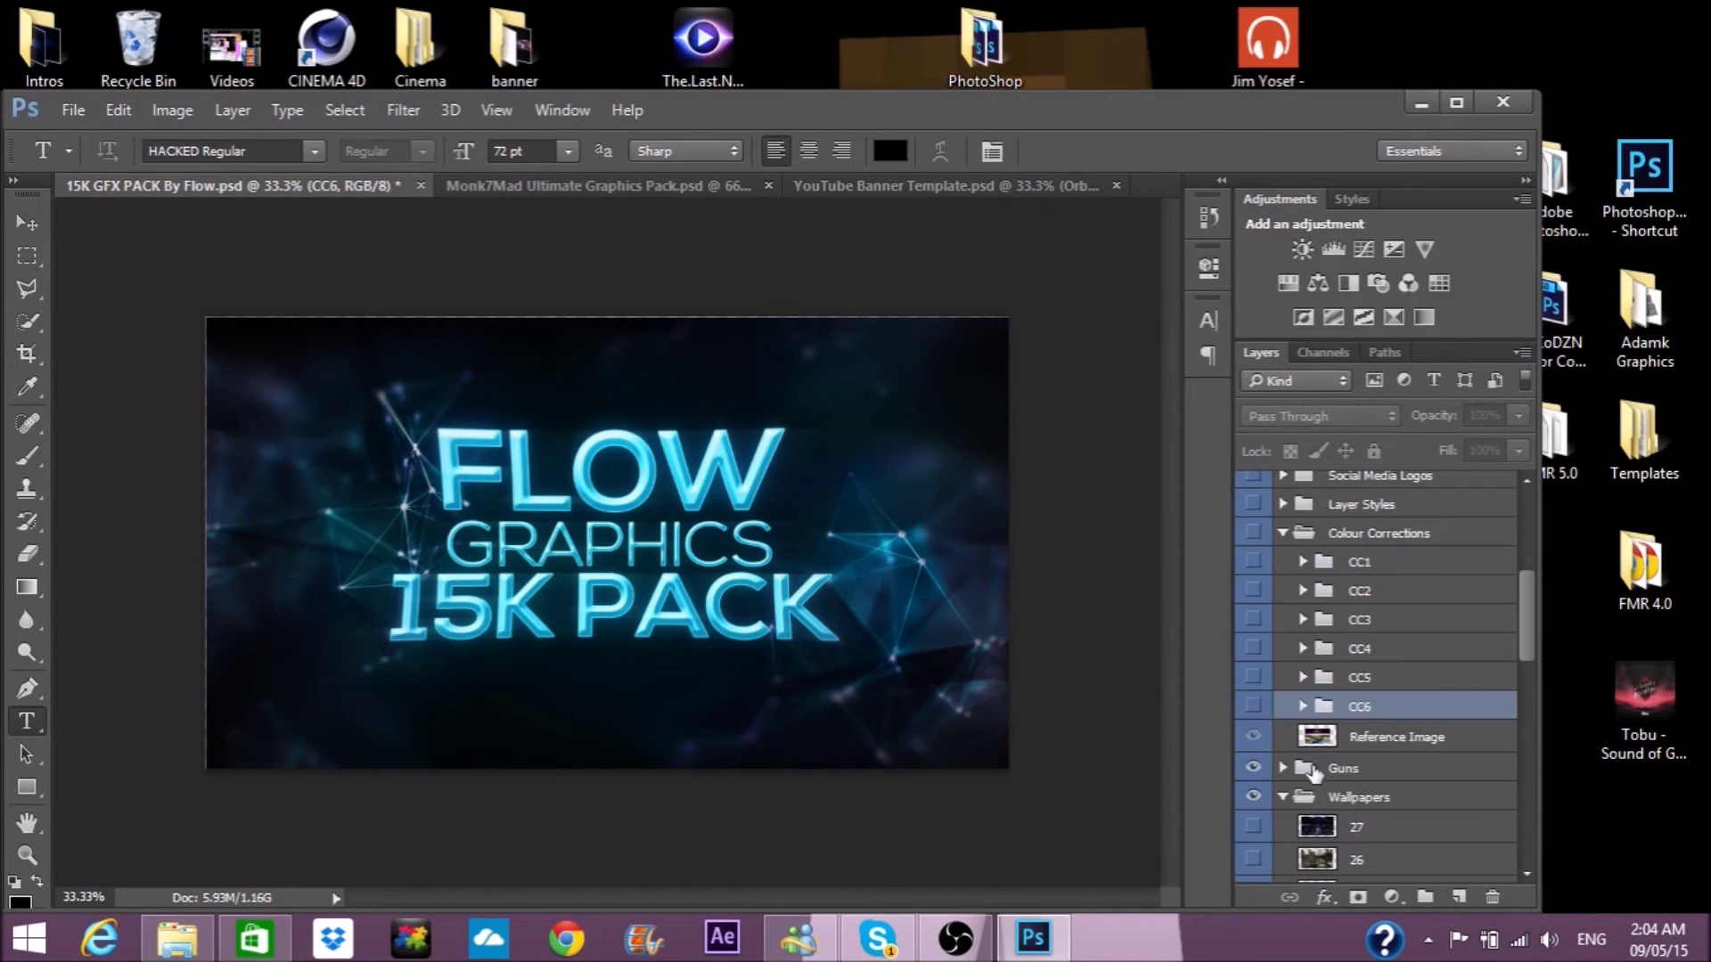
Bring the Arms layer from the pack's Guns group into the YouTube banner template and place it beneath the Orbit Star text layer.
click(1284, 799)
click(1283, 808)
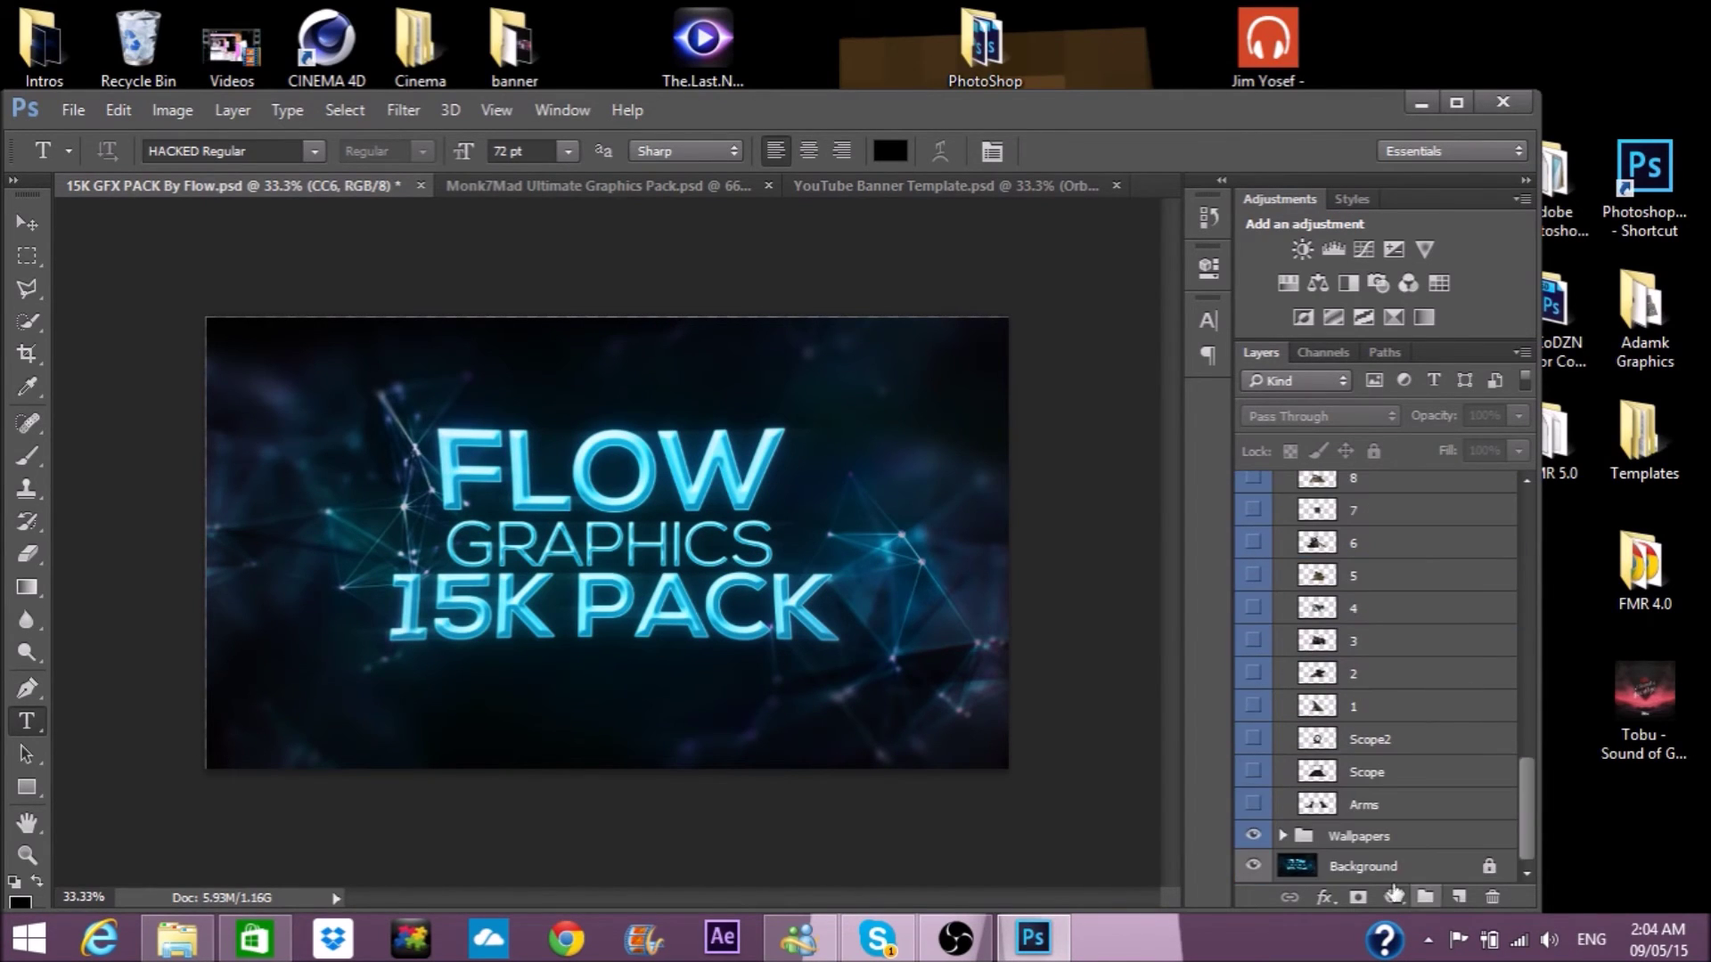
click(1377, 804)
key(v)
drag(664, 626, 720, 645)
drag(1353, 554, 1354, 521)
Add a Drop Shadow with a size of 59 px to the Arms layer.
click(1363, 699)
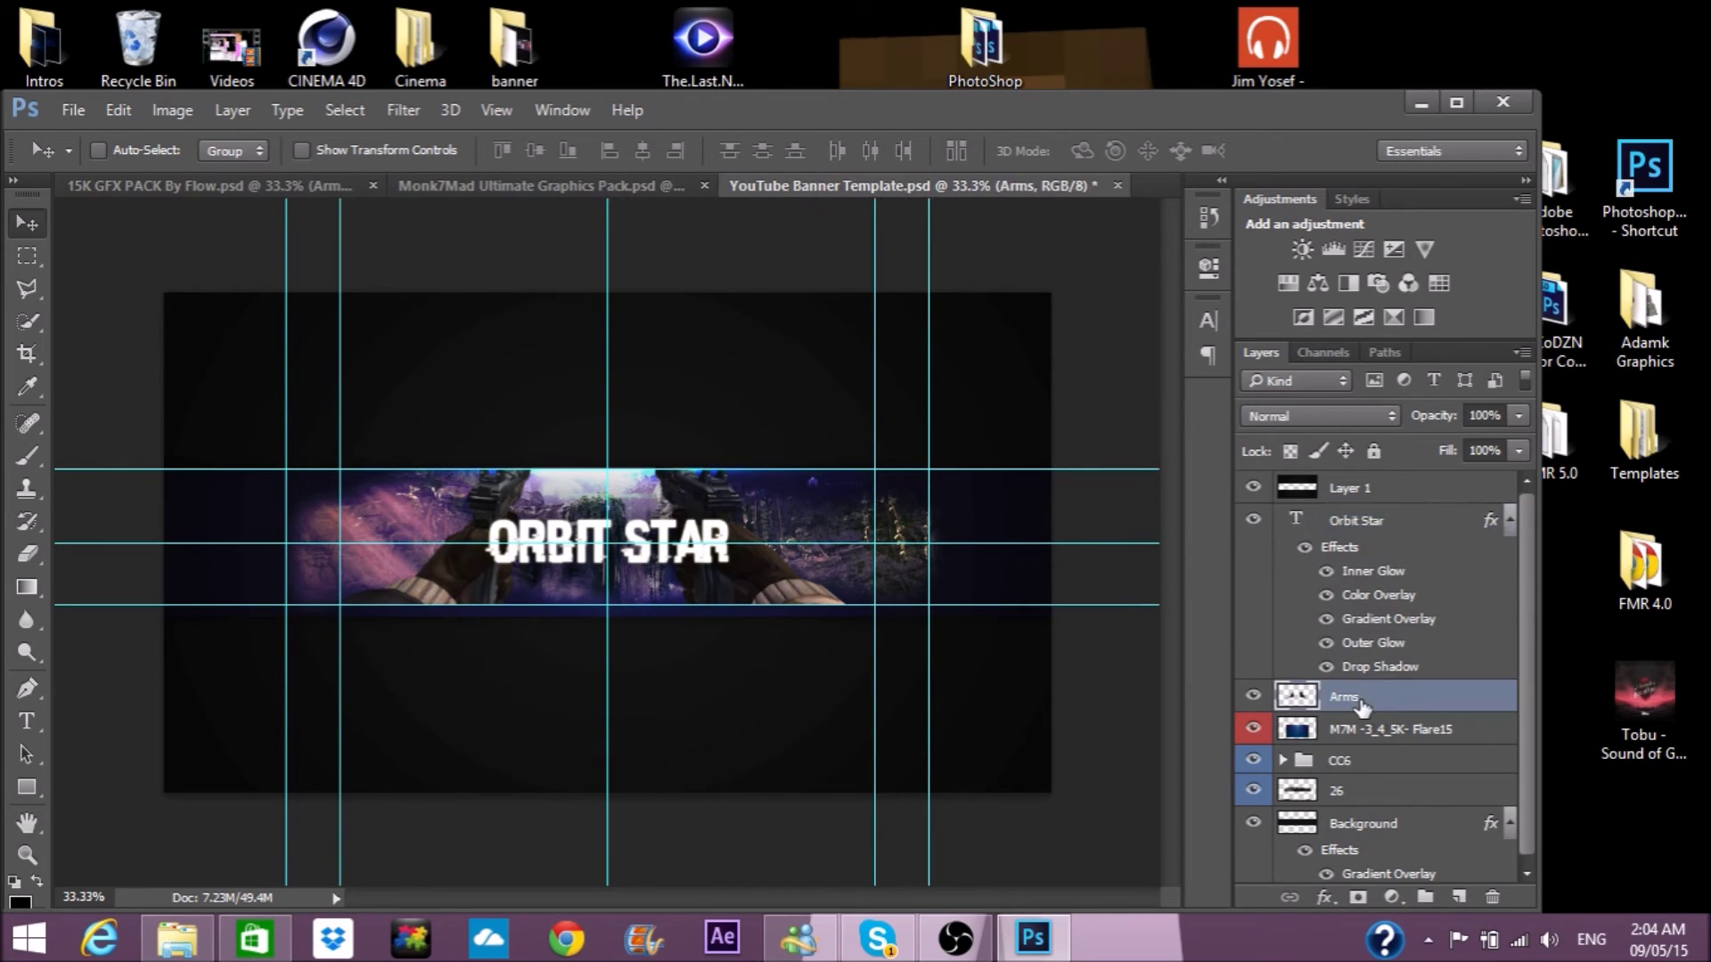
right_click(1354, 698)
click(814, 125)
right_click(1350, 701)
click(900, 165)
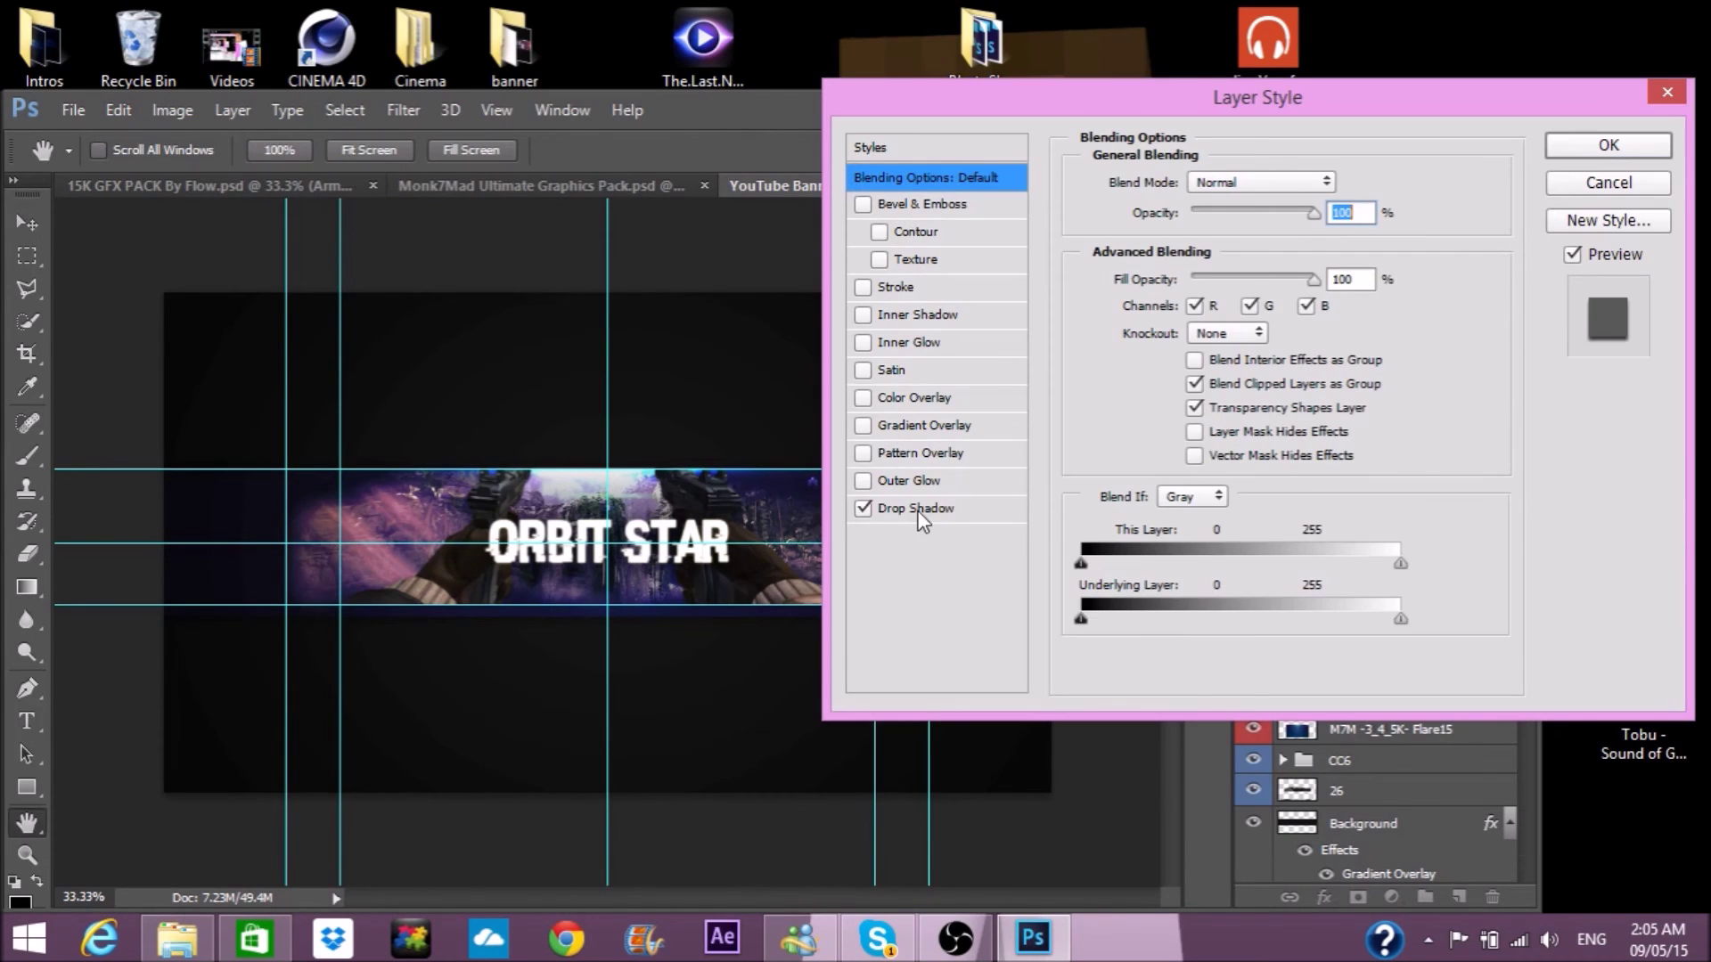
click(916, 509)
click(1205, 358)
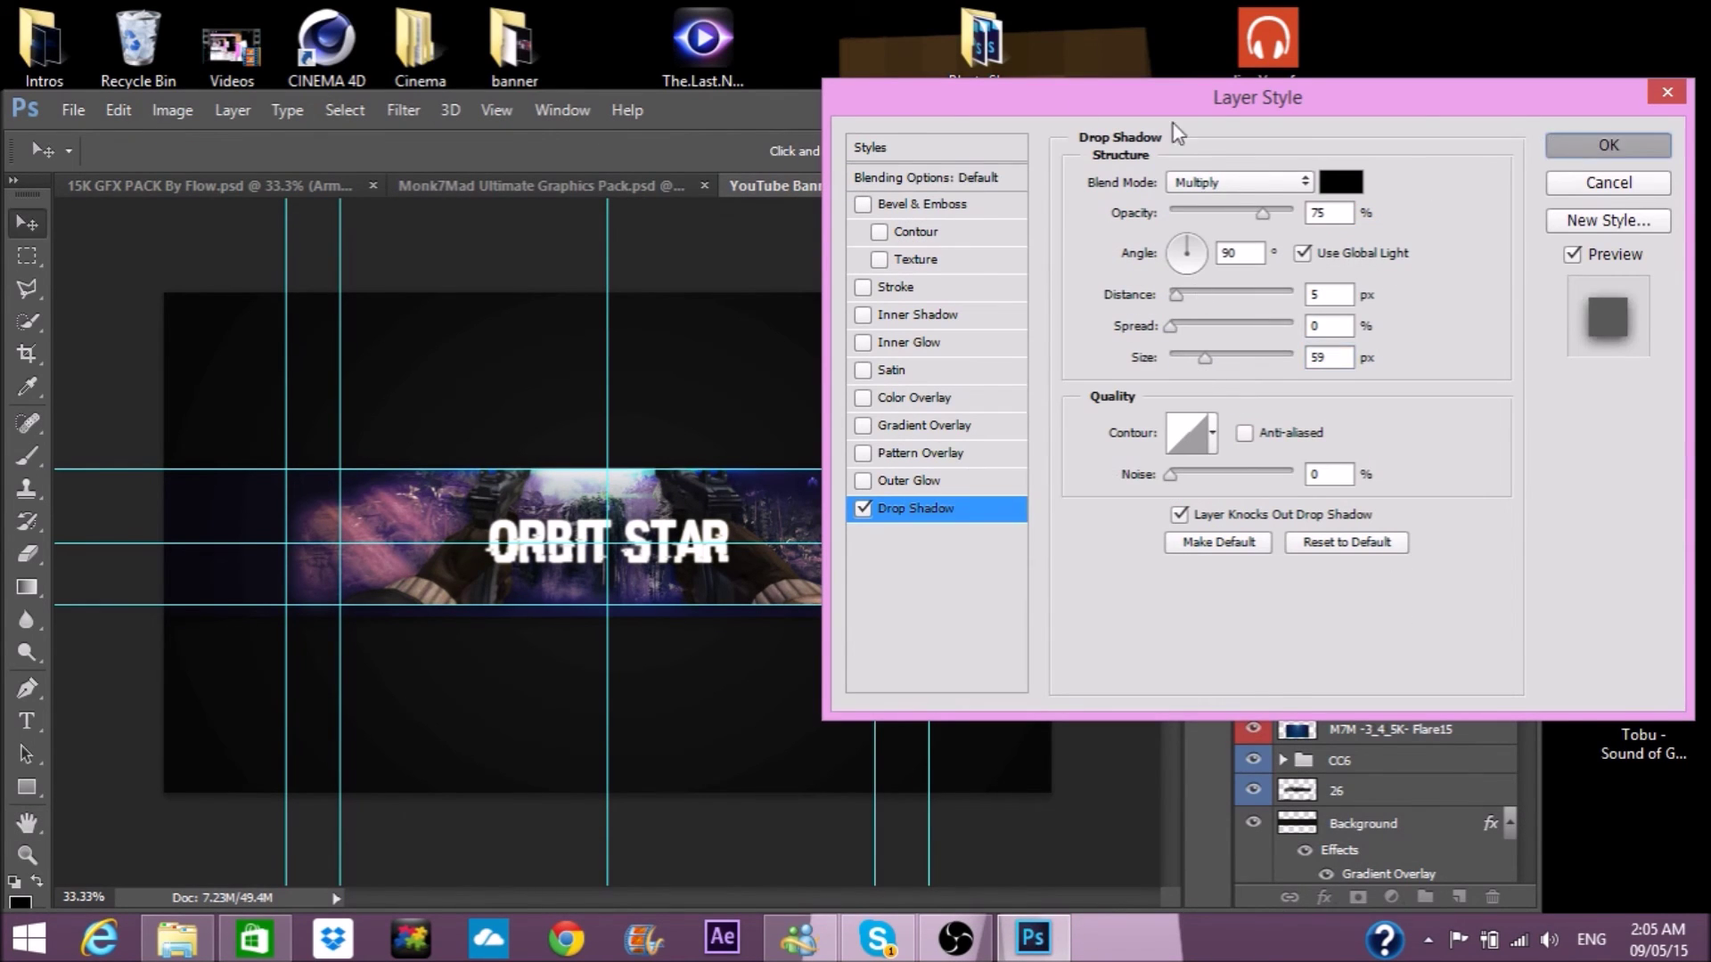
key(Return)
Start a Lens Blur on the Arms layer with a blur focal distance of 209 and a radius of 13.
click(403, 110)
mouse_move(552, 363)
click(778, 482)
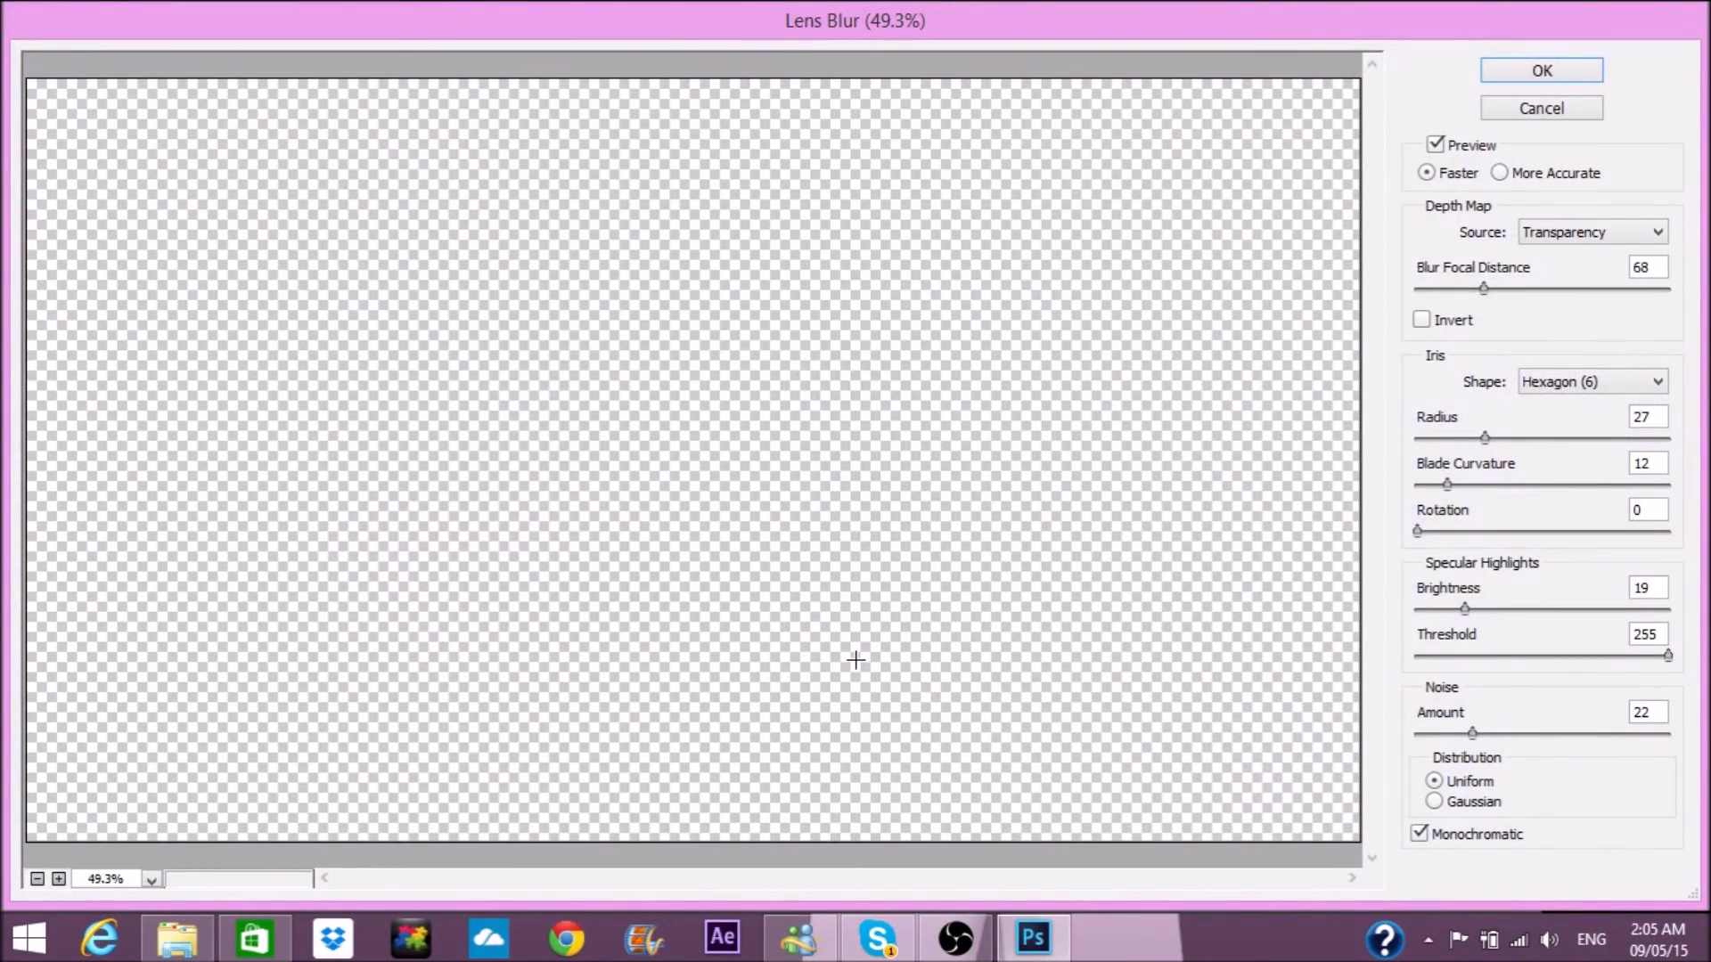
drag(1484, 289, 1465, 289)
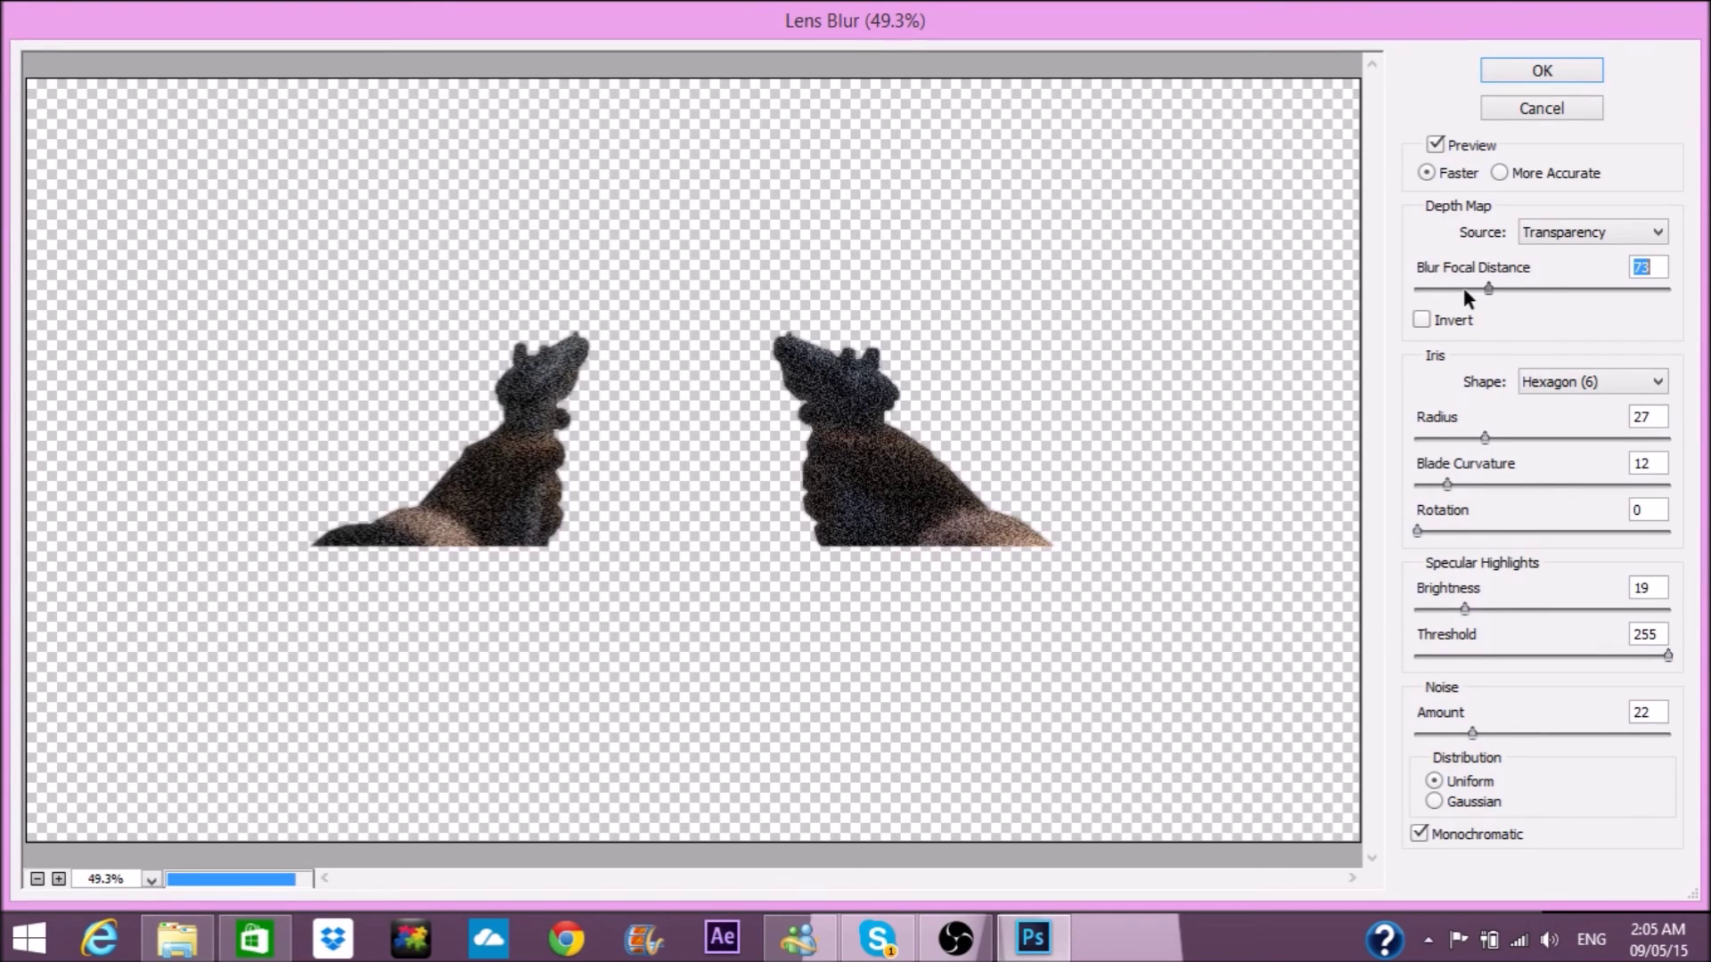
drag(1463, 289, 1457, 289)
drag(1485, 437, 1449, 438)
click(1478, 289)
drag(1479, 290, 1622, 287)
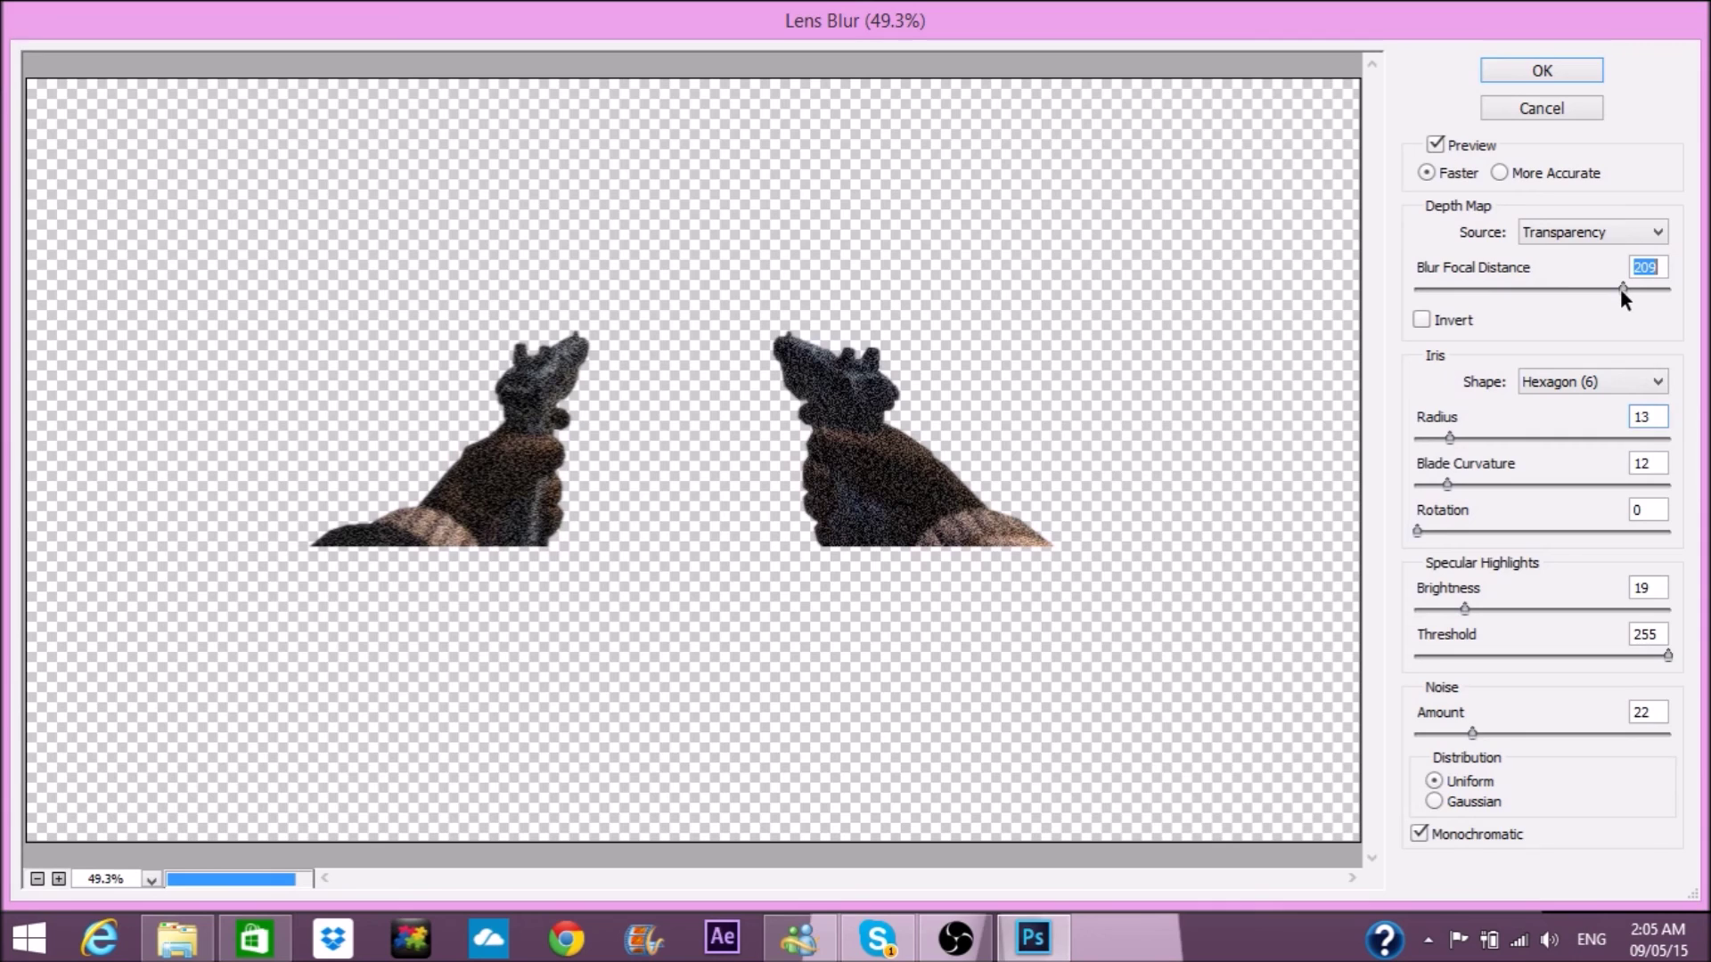
Set the Lens Blur noise to 14, brightness to 30, blade curvature to 21 and rotation to 59, and apply it.
drag(1472, 733, 1452, 733)
drag(1466, 609, 1491, 609)
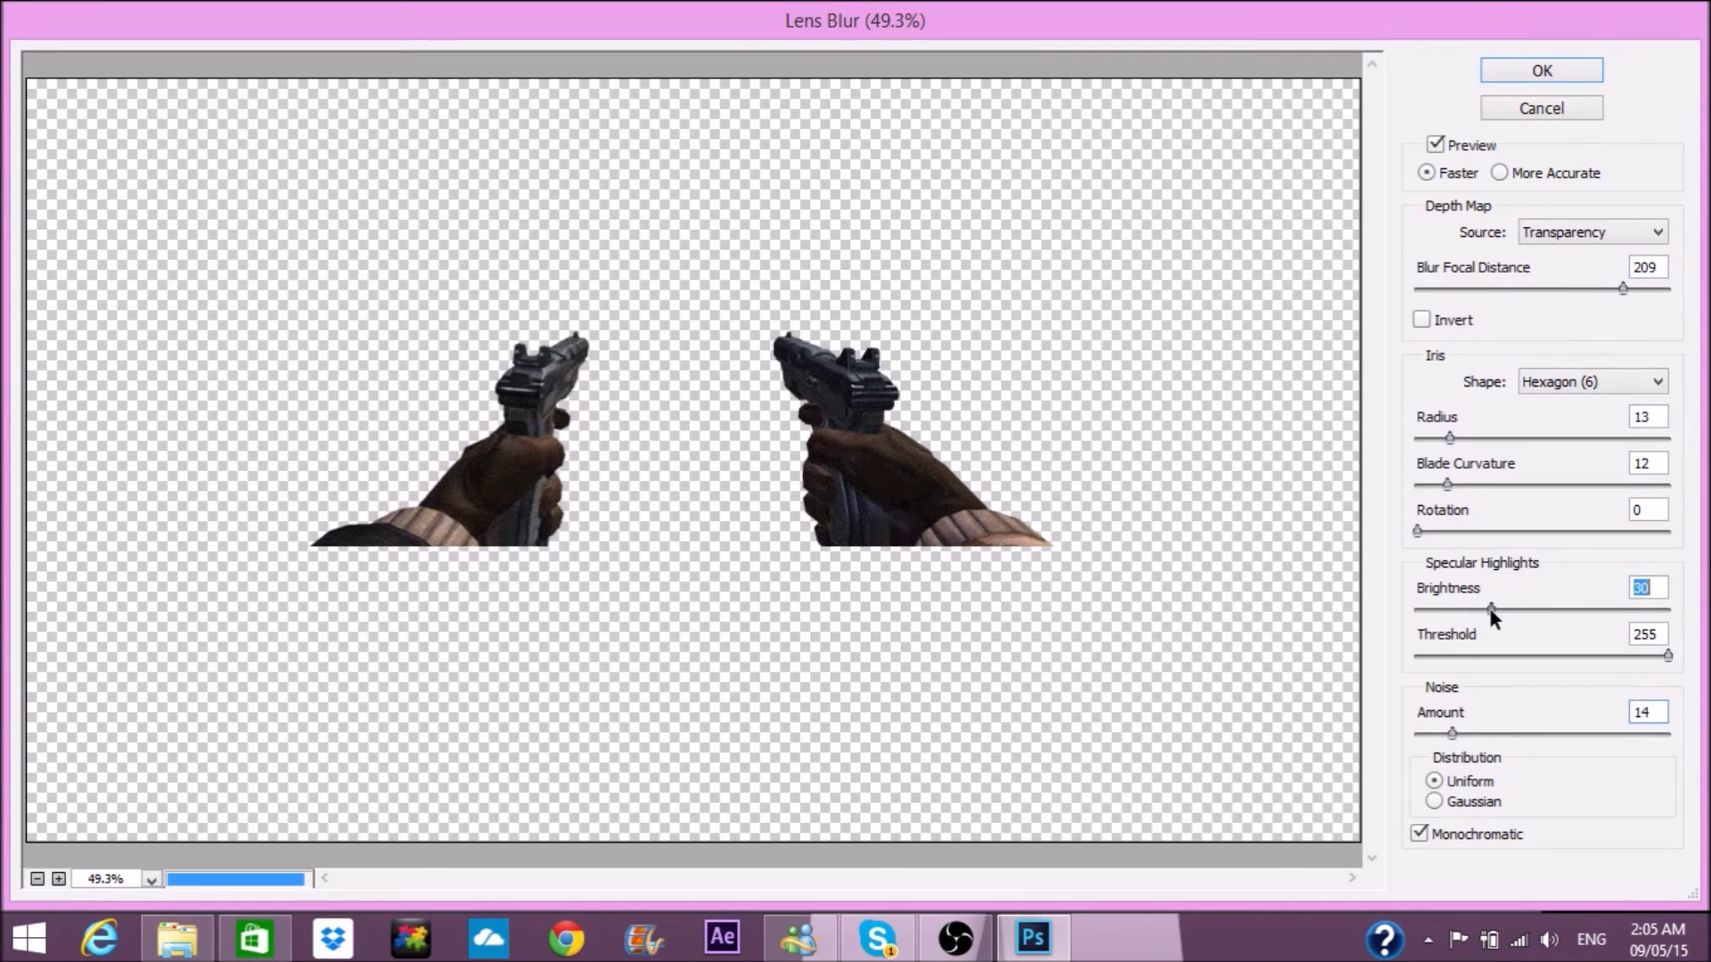
click(1468, 485)
click(1458, 530)
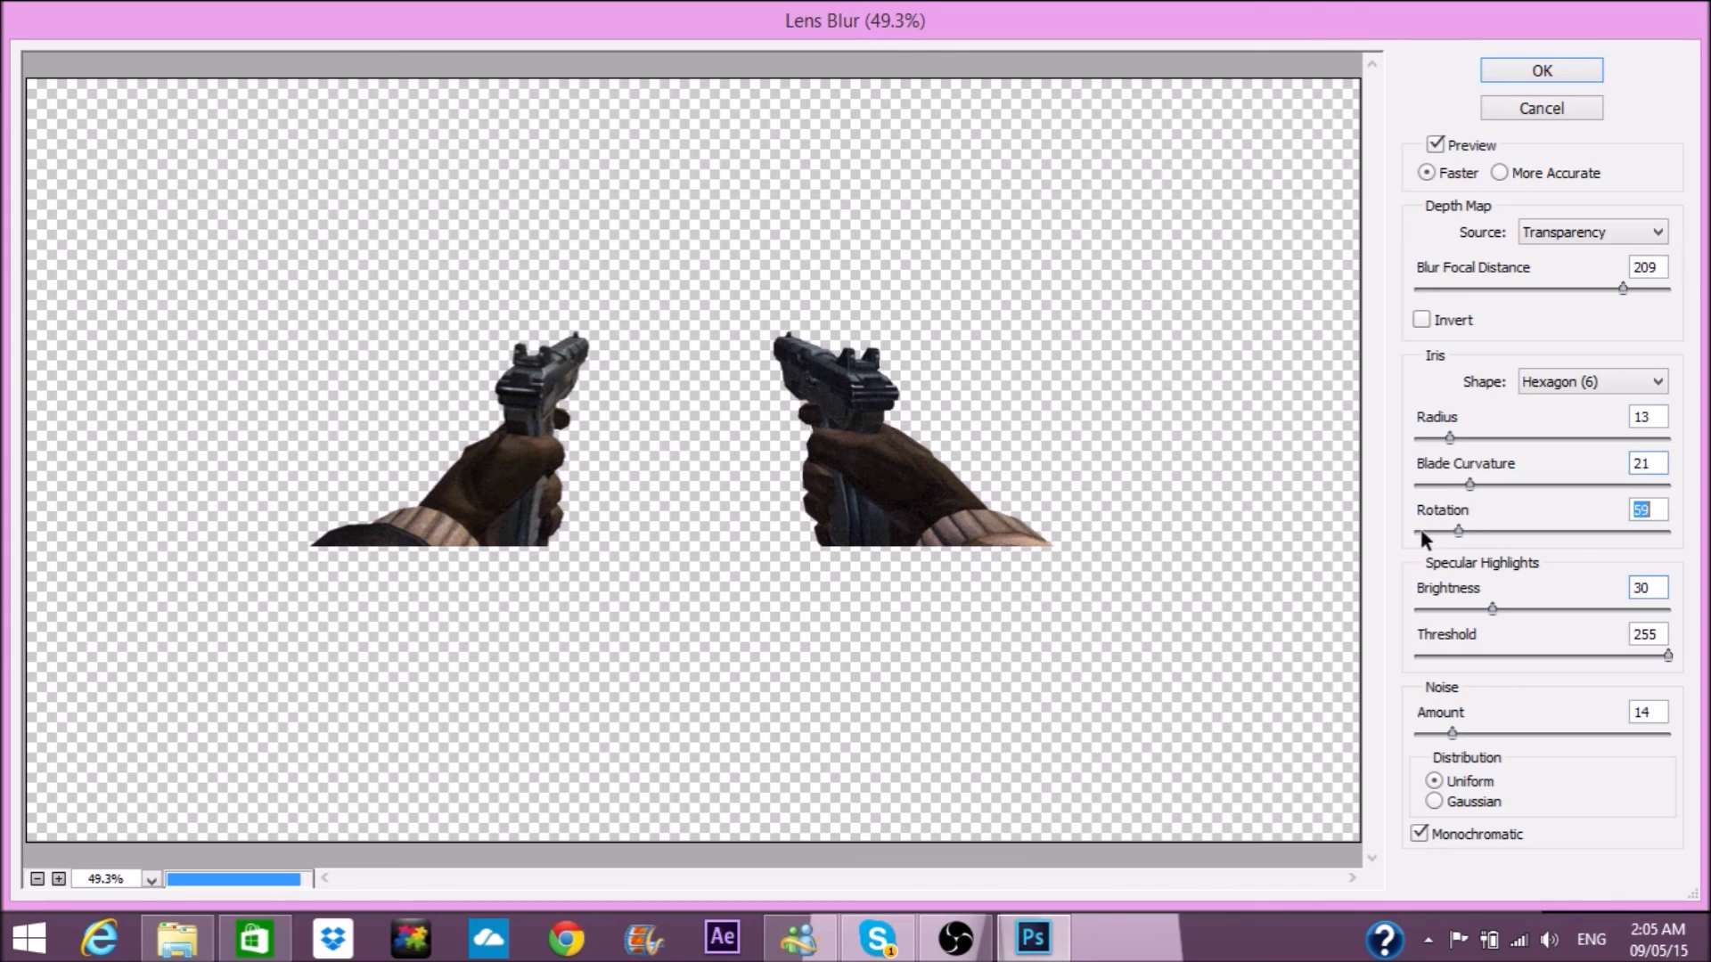
click(1509, 77)
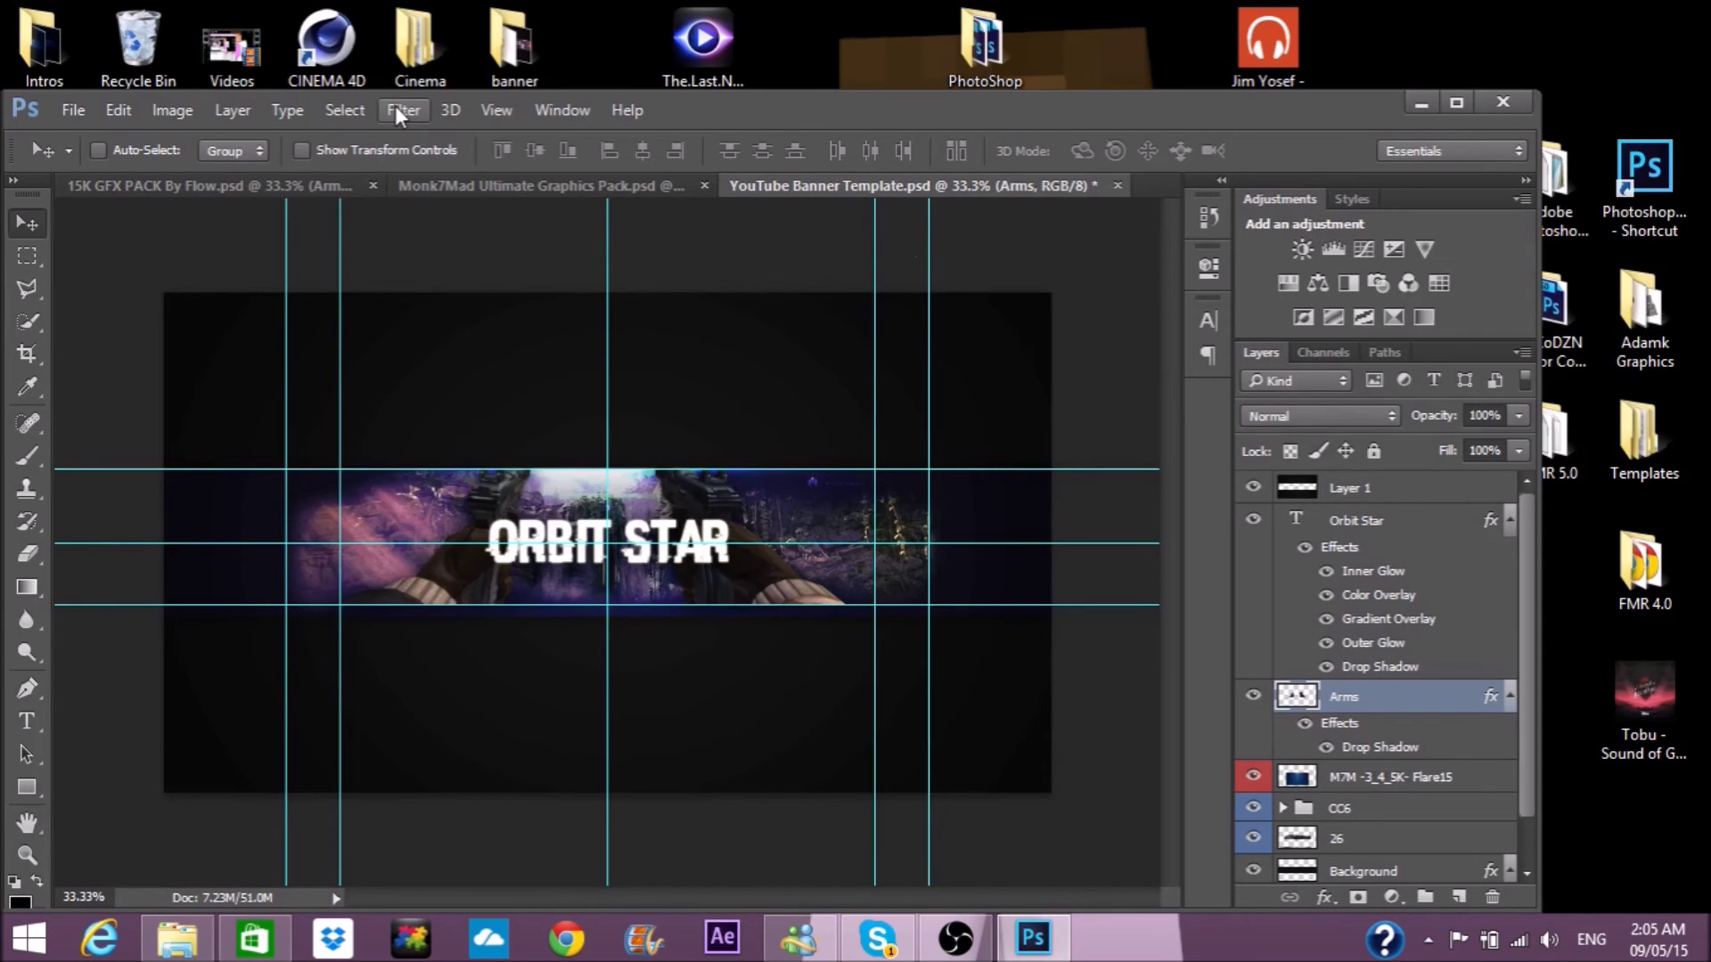
Apply a Motion Blur to the Arms layer with a 0° angle and a distance of 22 pixels.
click(403, 109)
mouse_move(653, 368)
click(802, 504)
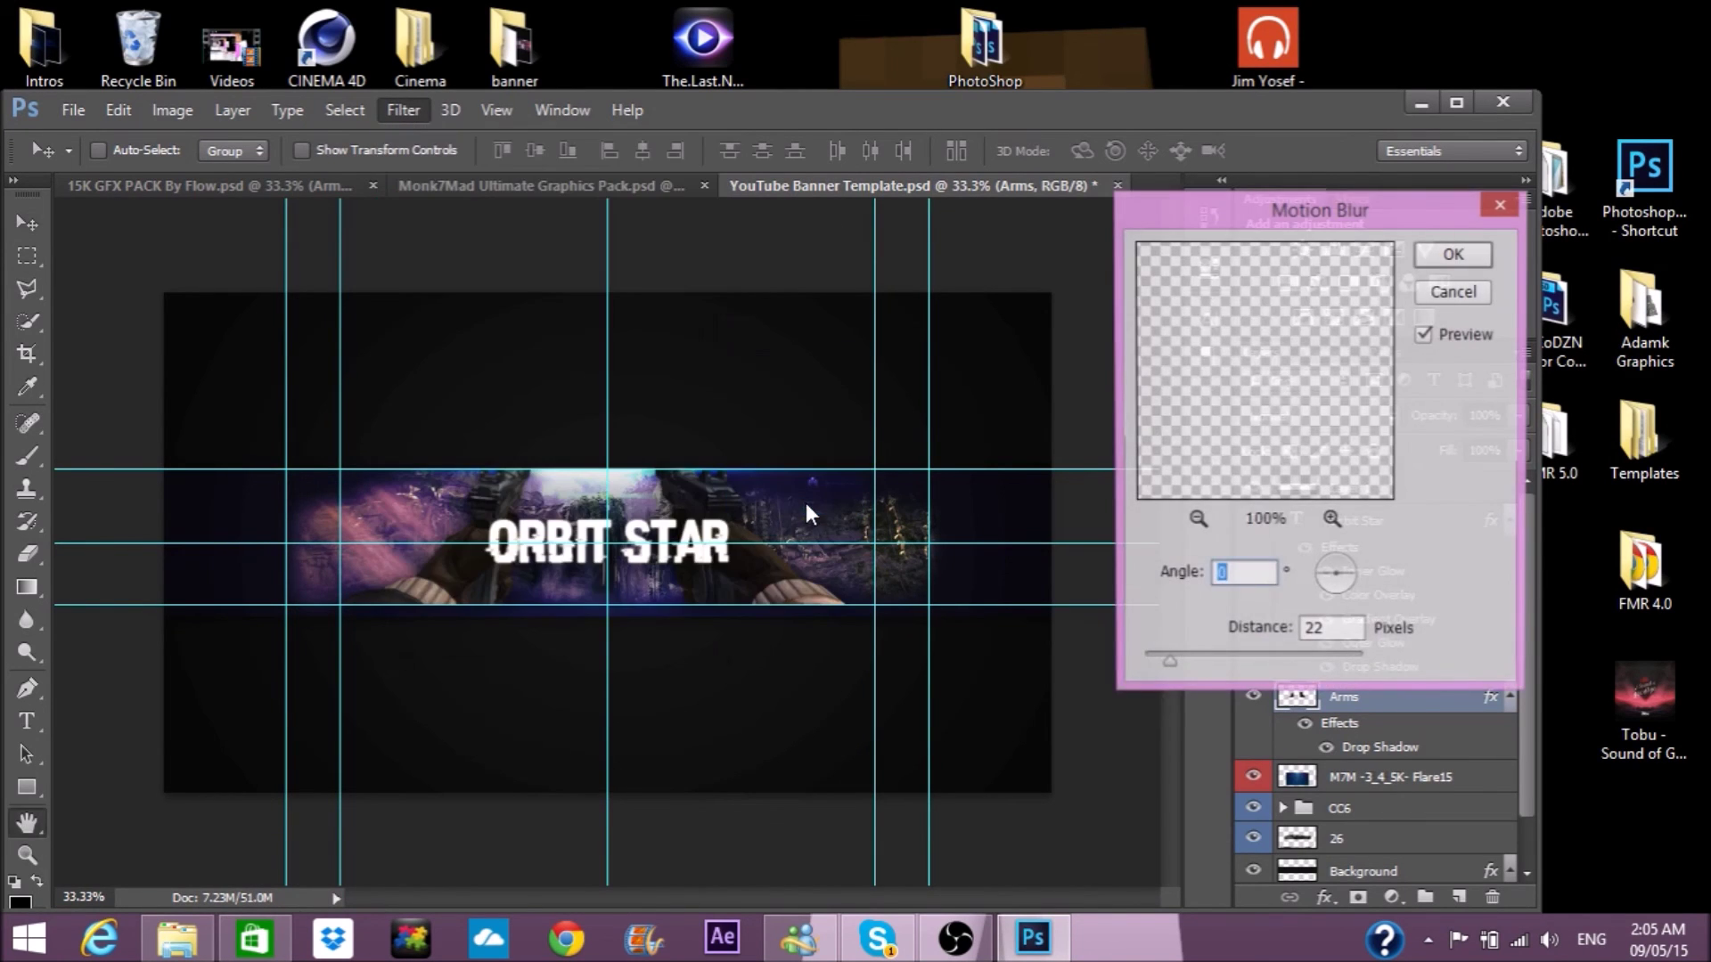
click(1453, 254)
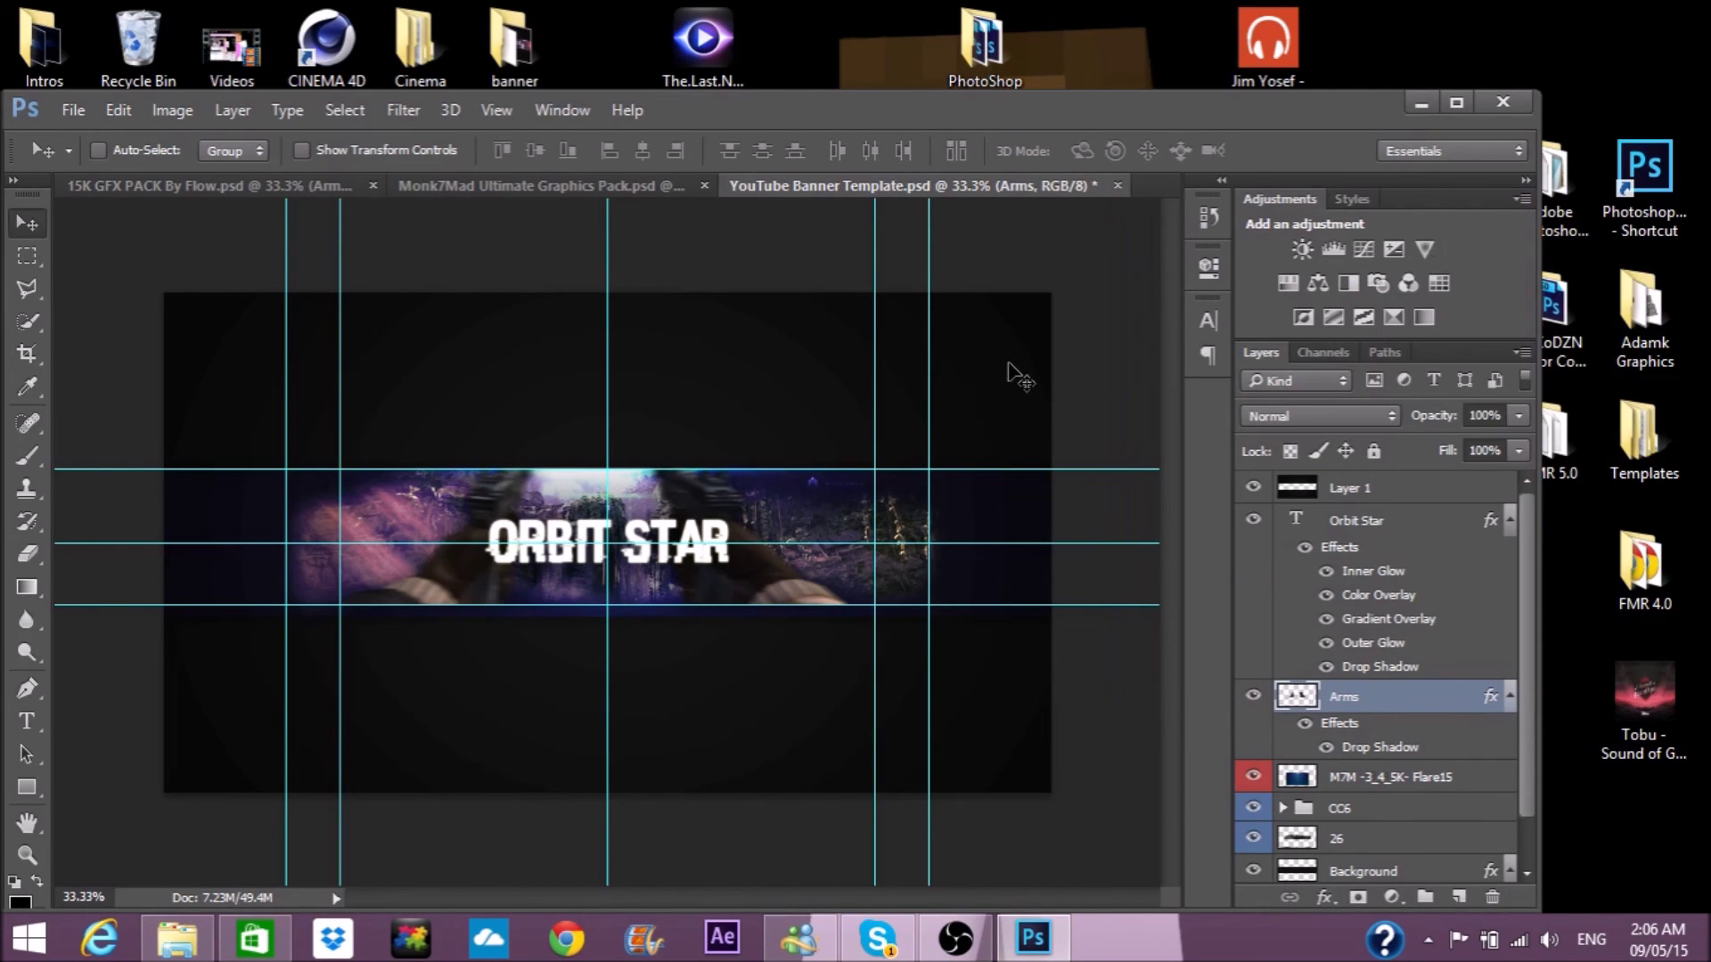